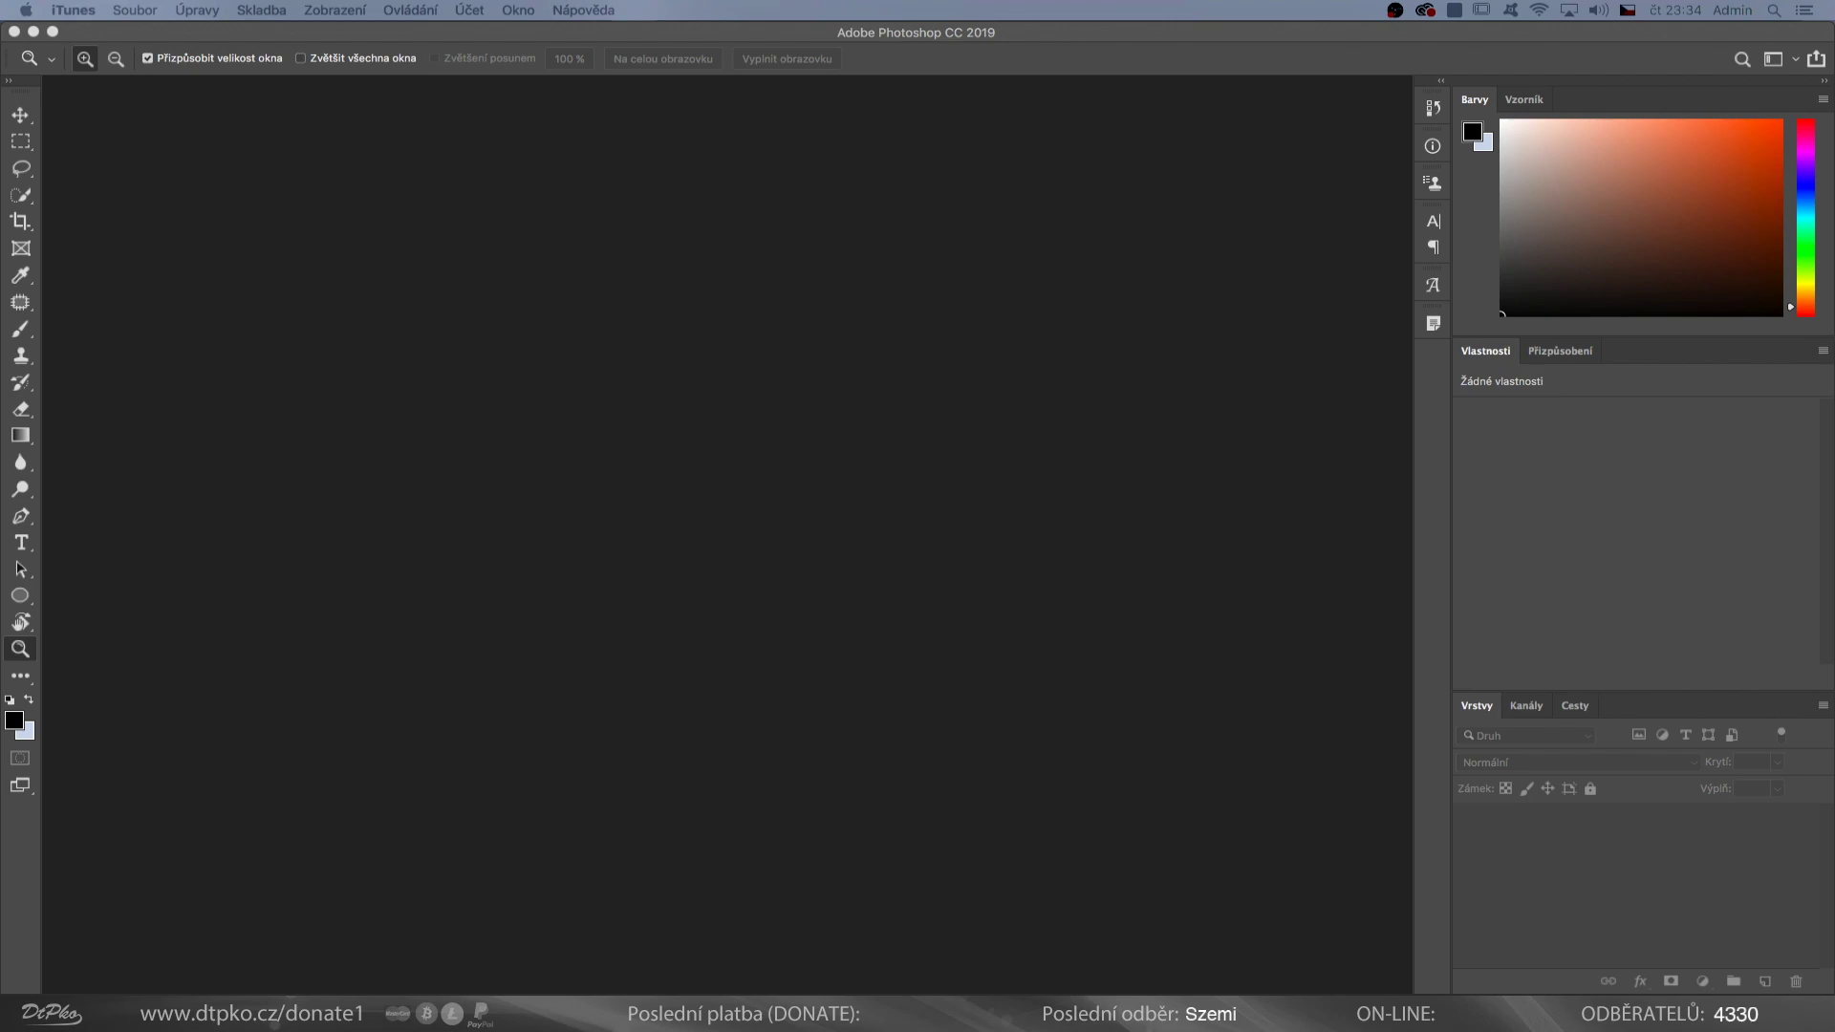
Open the road and night street photos and arrange them two-up vertically.
left_click_drag(562, 550, 656, 483)
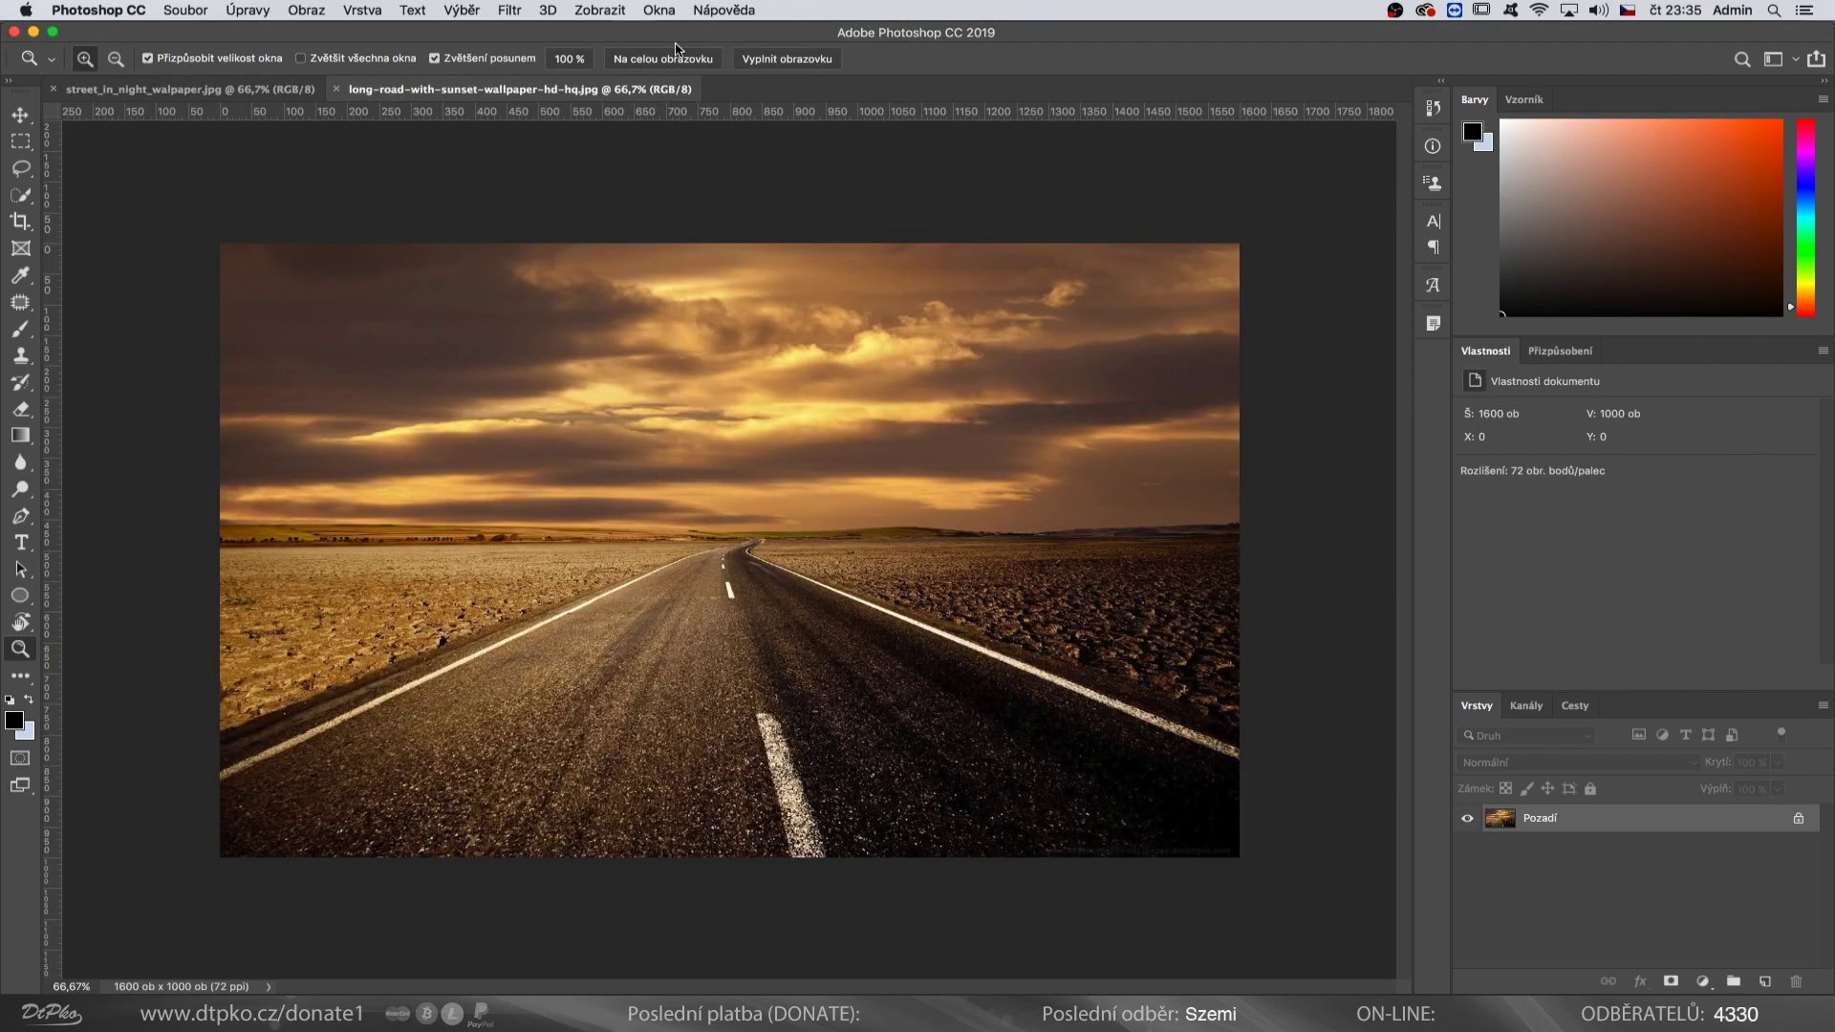
left_click(660, 10)
mouse_move(689, 32)
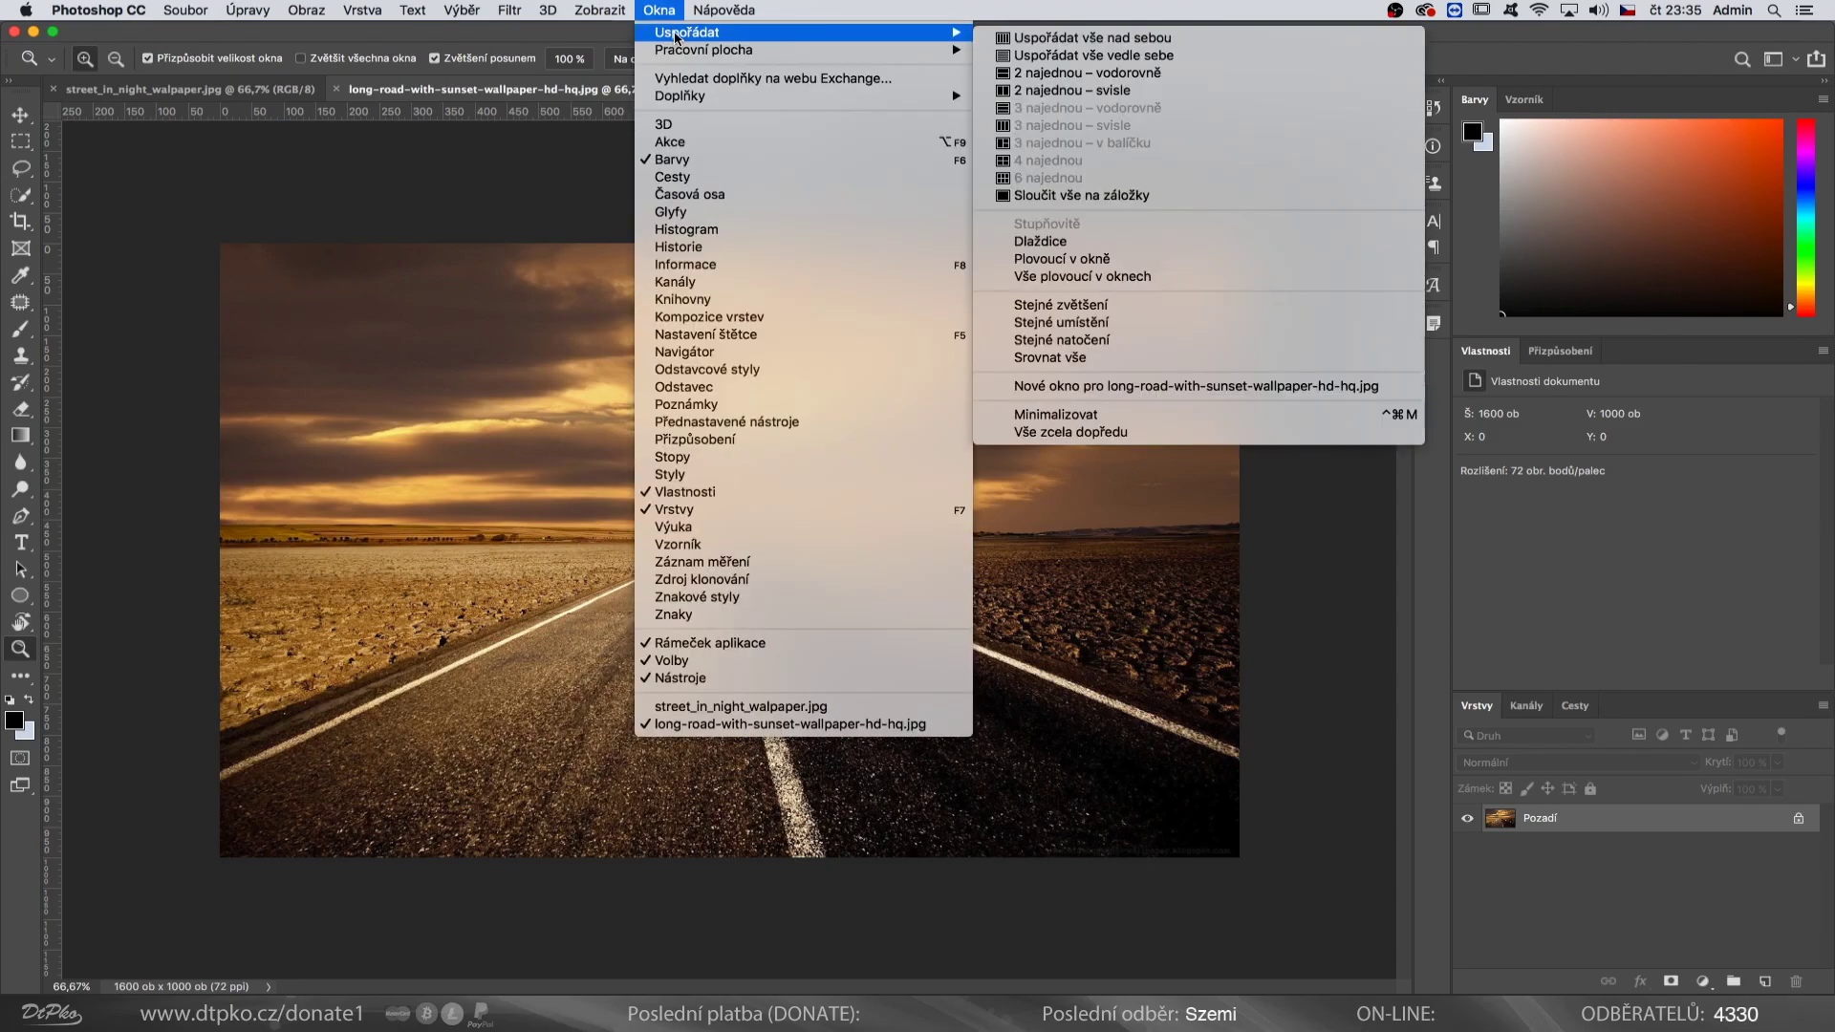
left_click(1051, 91)
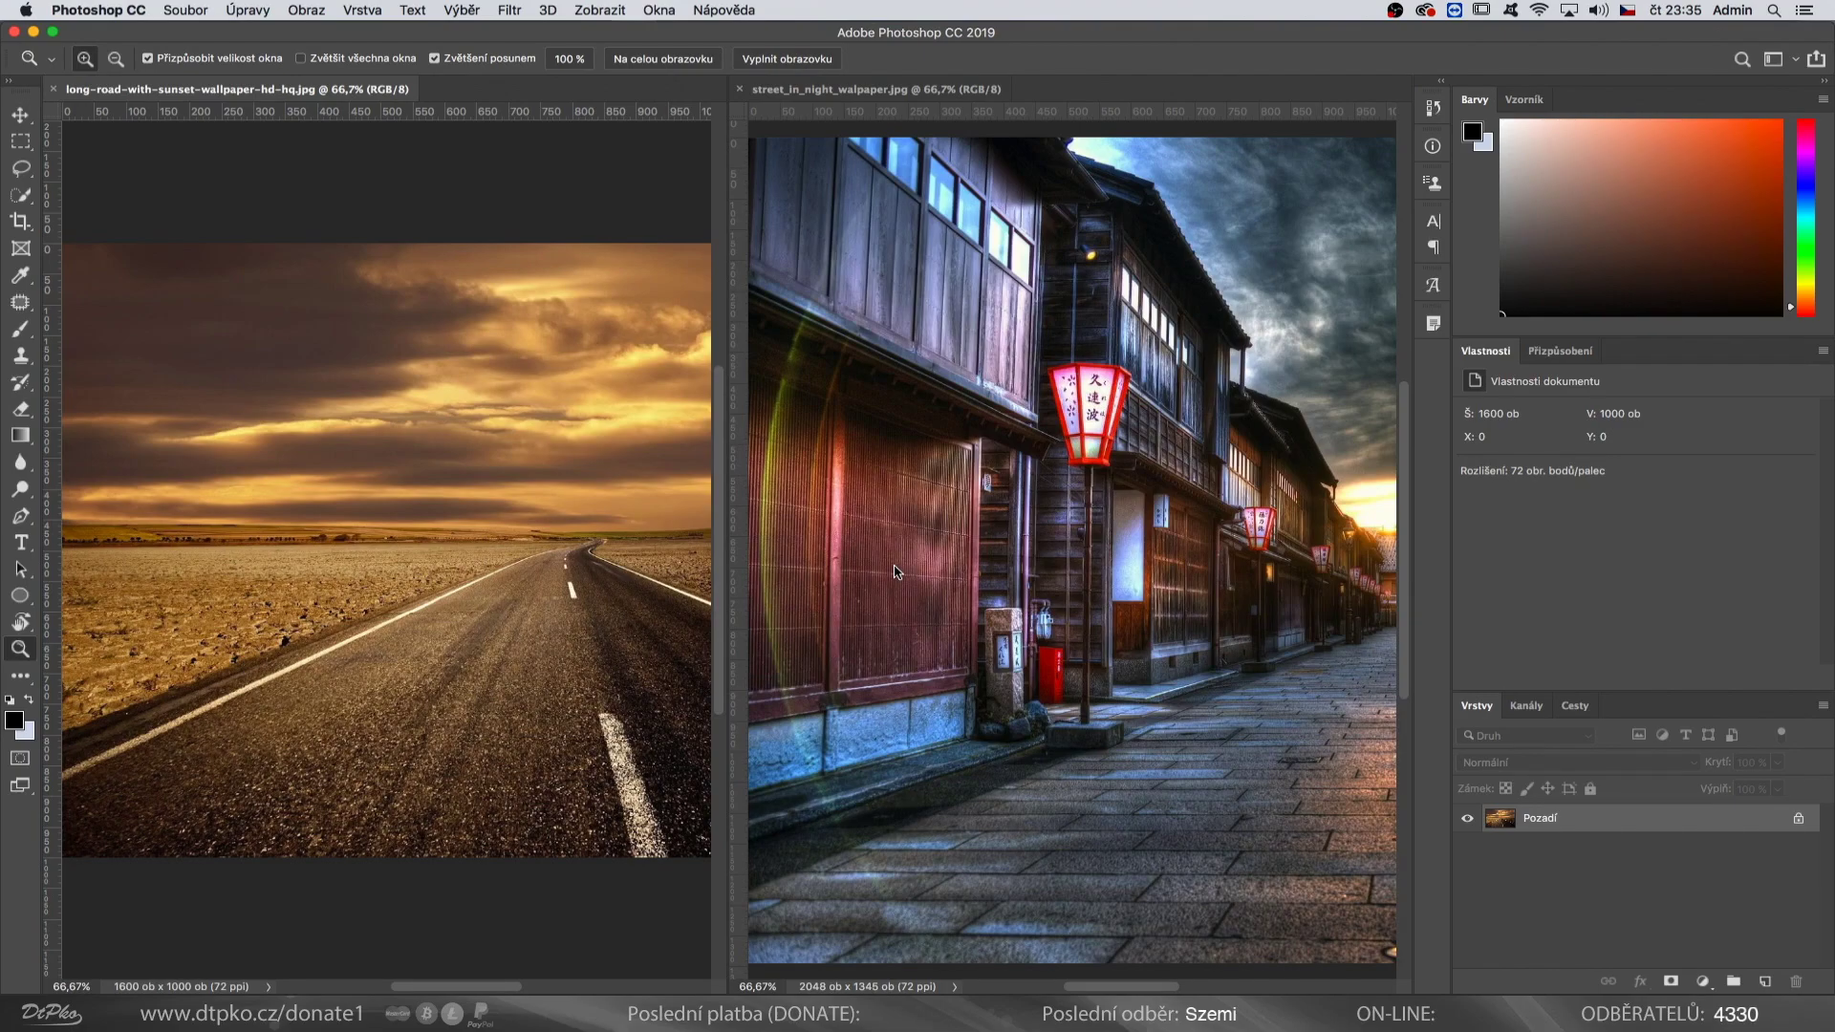
Zoom out the street and road photos so each fits fully in its pane.
left_click(1019, 657)
left_click(1126, 628, "alt")
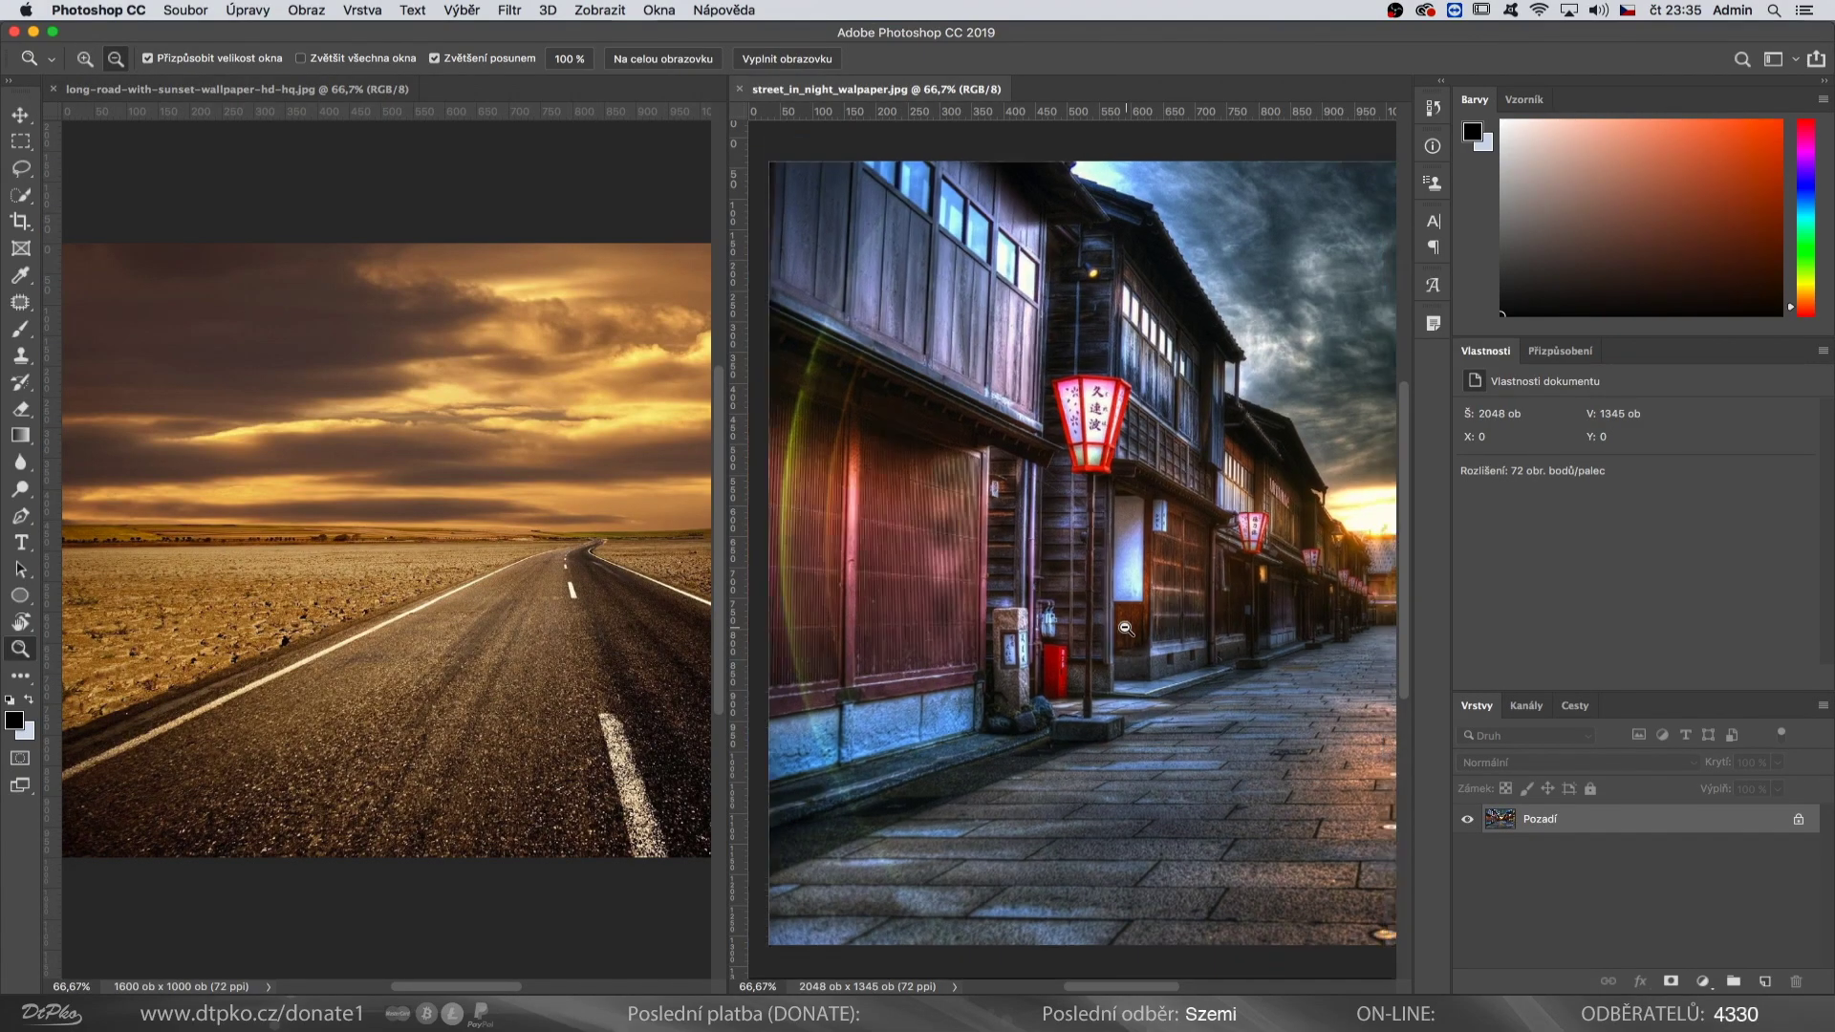
mouse_move(1126, 628)
left_mouse_down()
mouse_move(1077, 708)
mouse_move(1020, 746)
left_mouse_up()
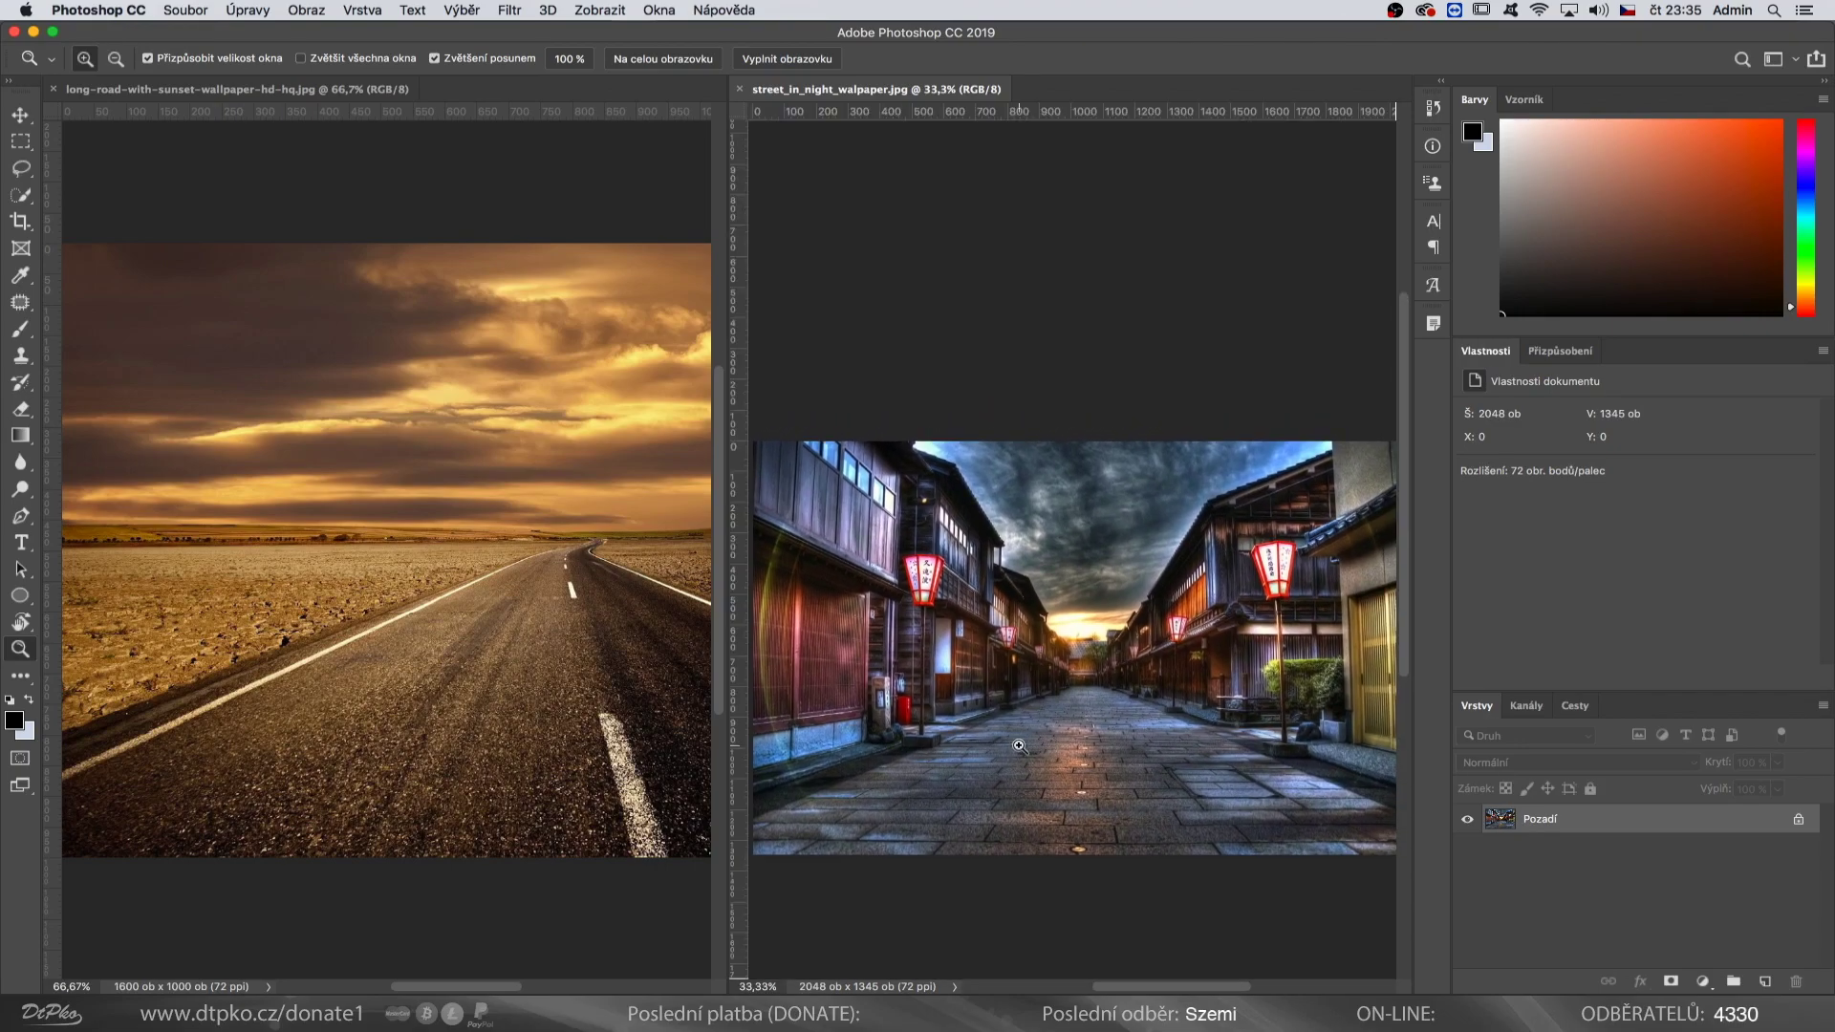
left_click(580, 738)
left_click(568, 631, "alt")
left_click_drag(568, 631, 452, 672)
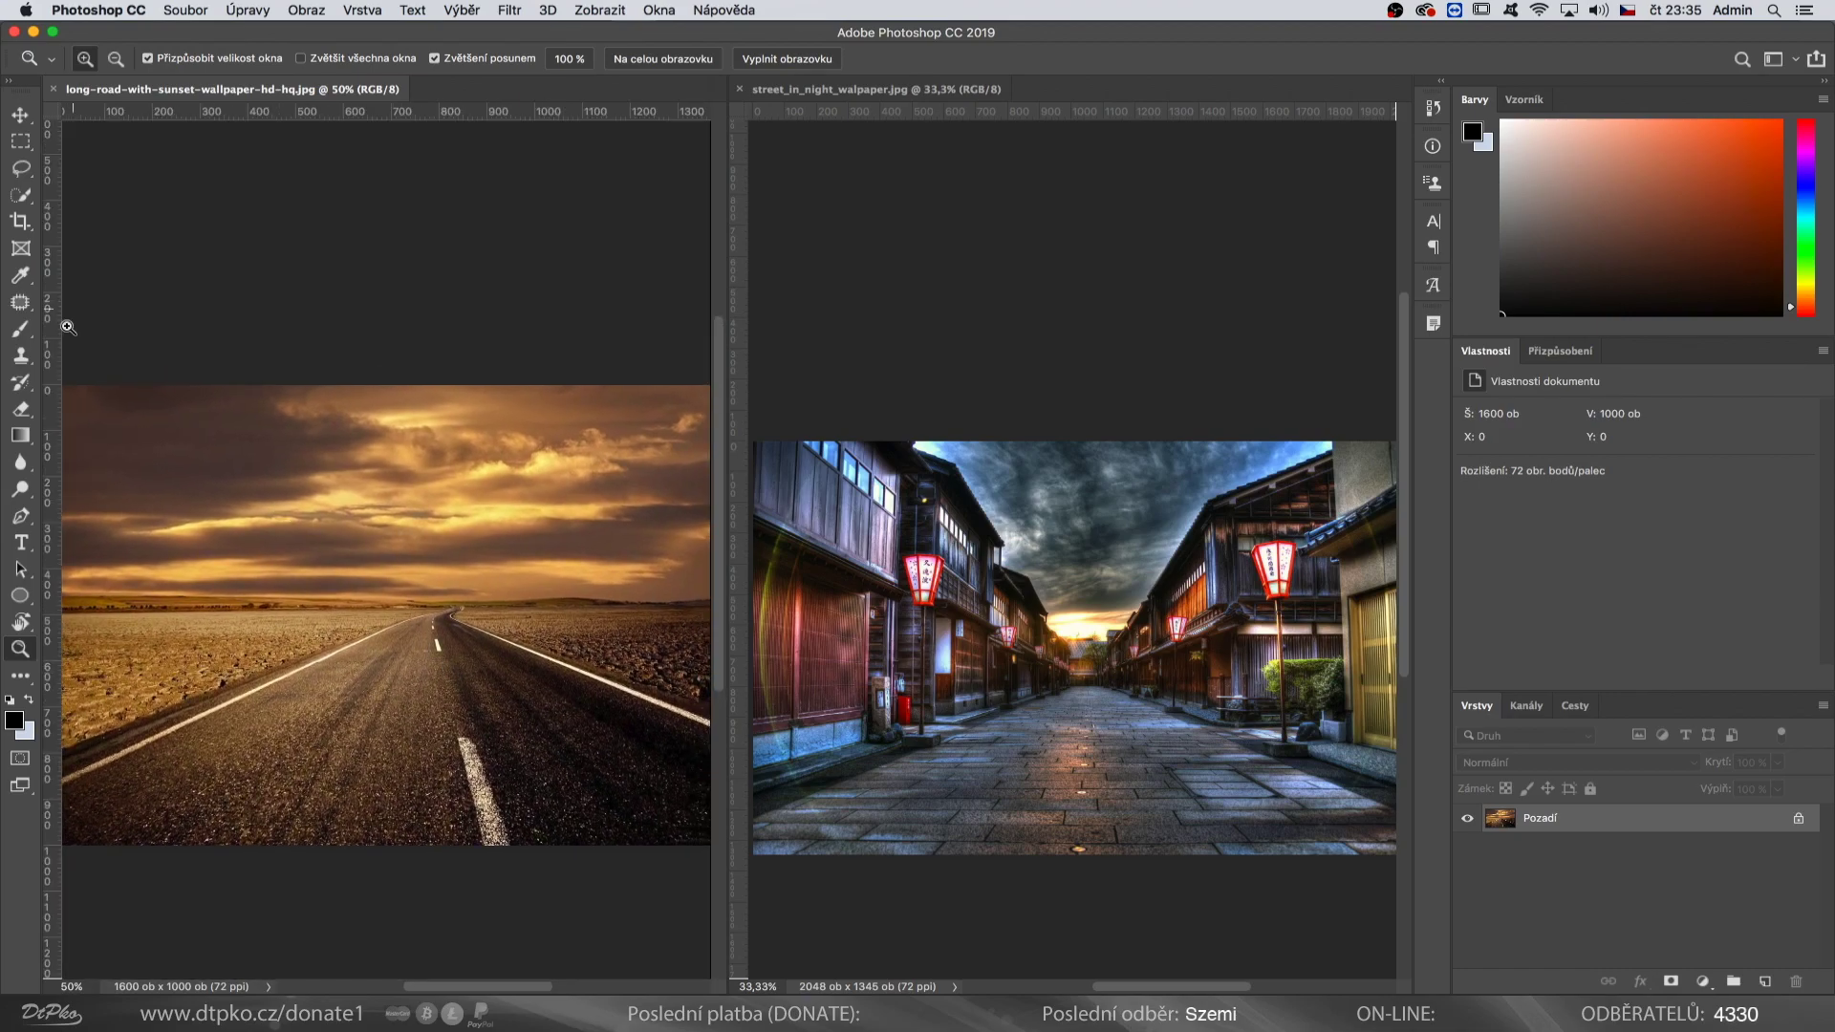
Choose the Clone Stamp tool and set the clone source width to 120%.
left_click(20, 357)
left_click(165, 60)
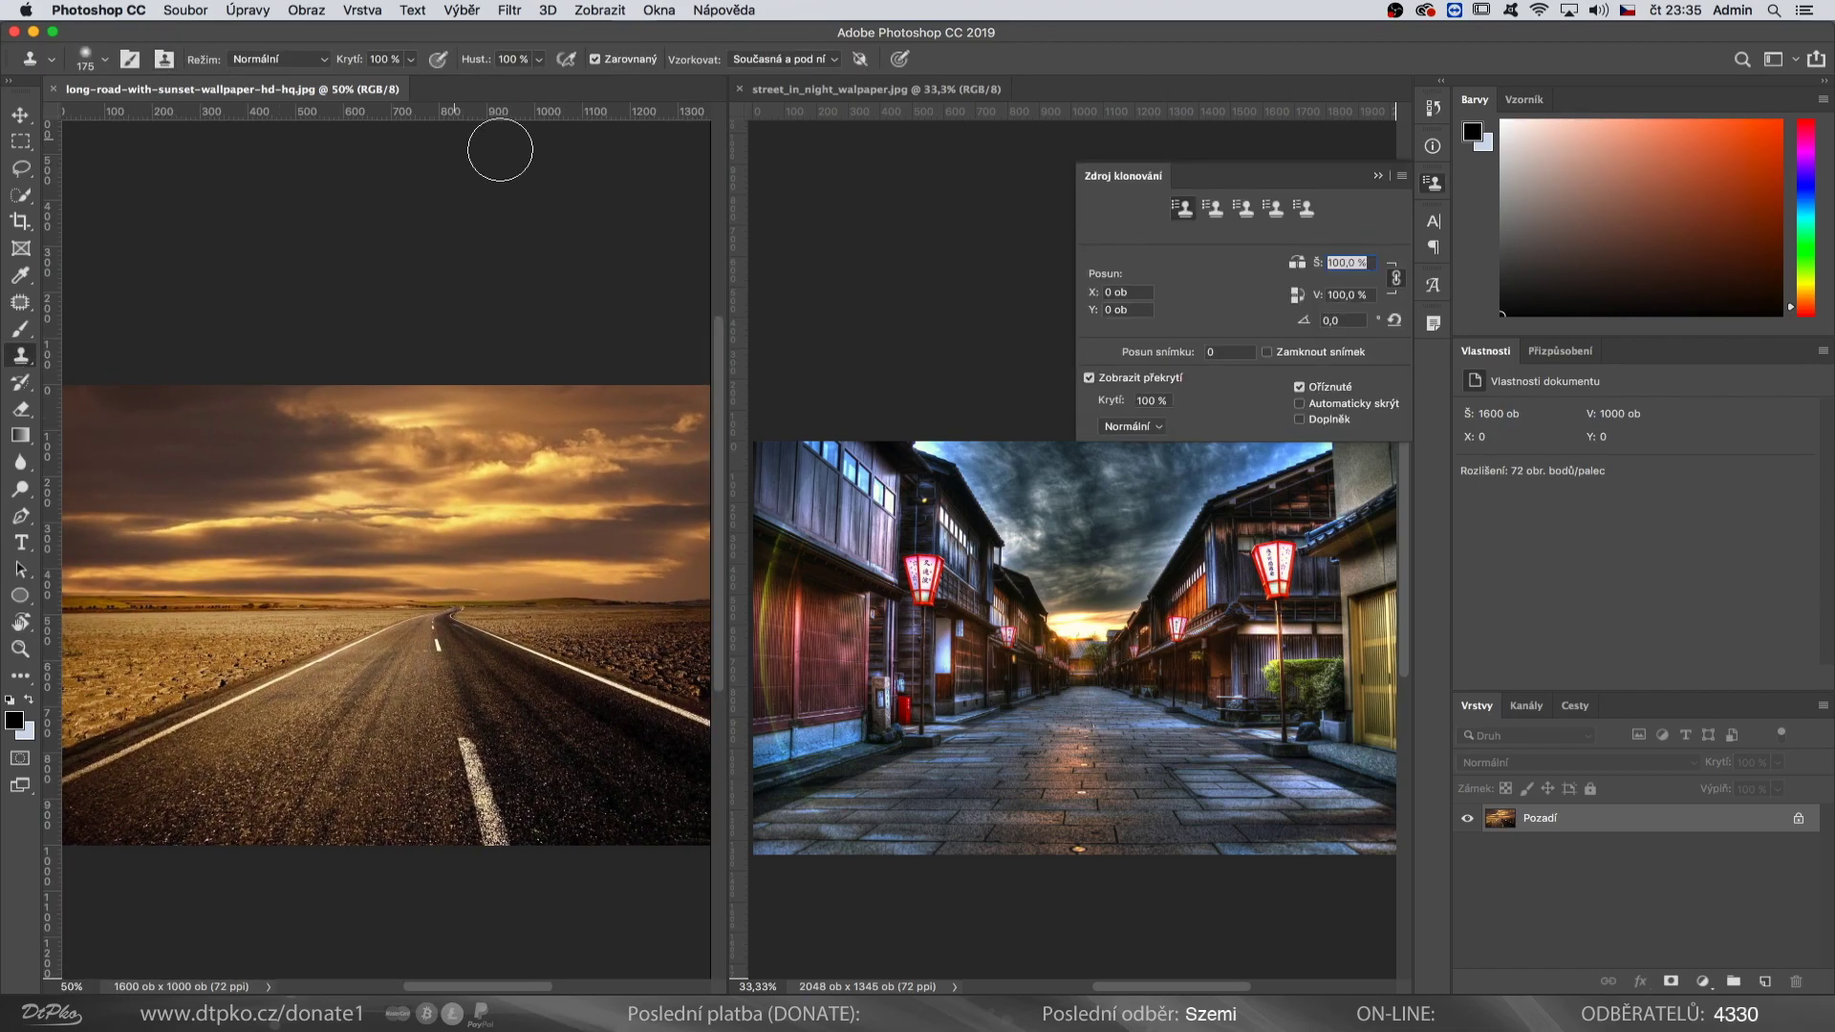
type("1")
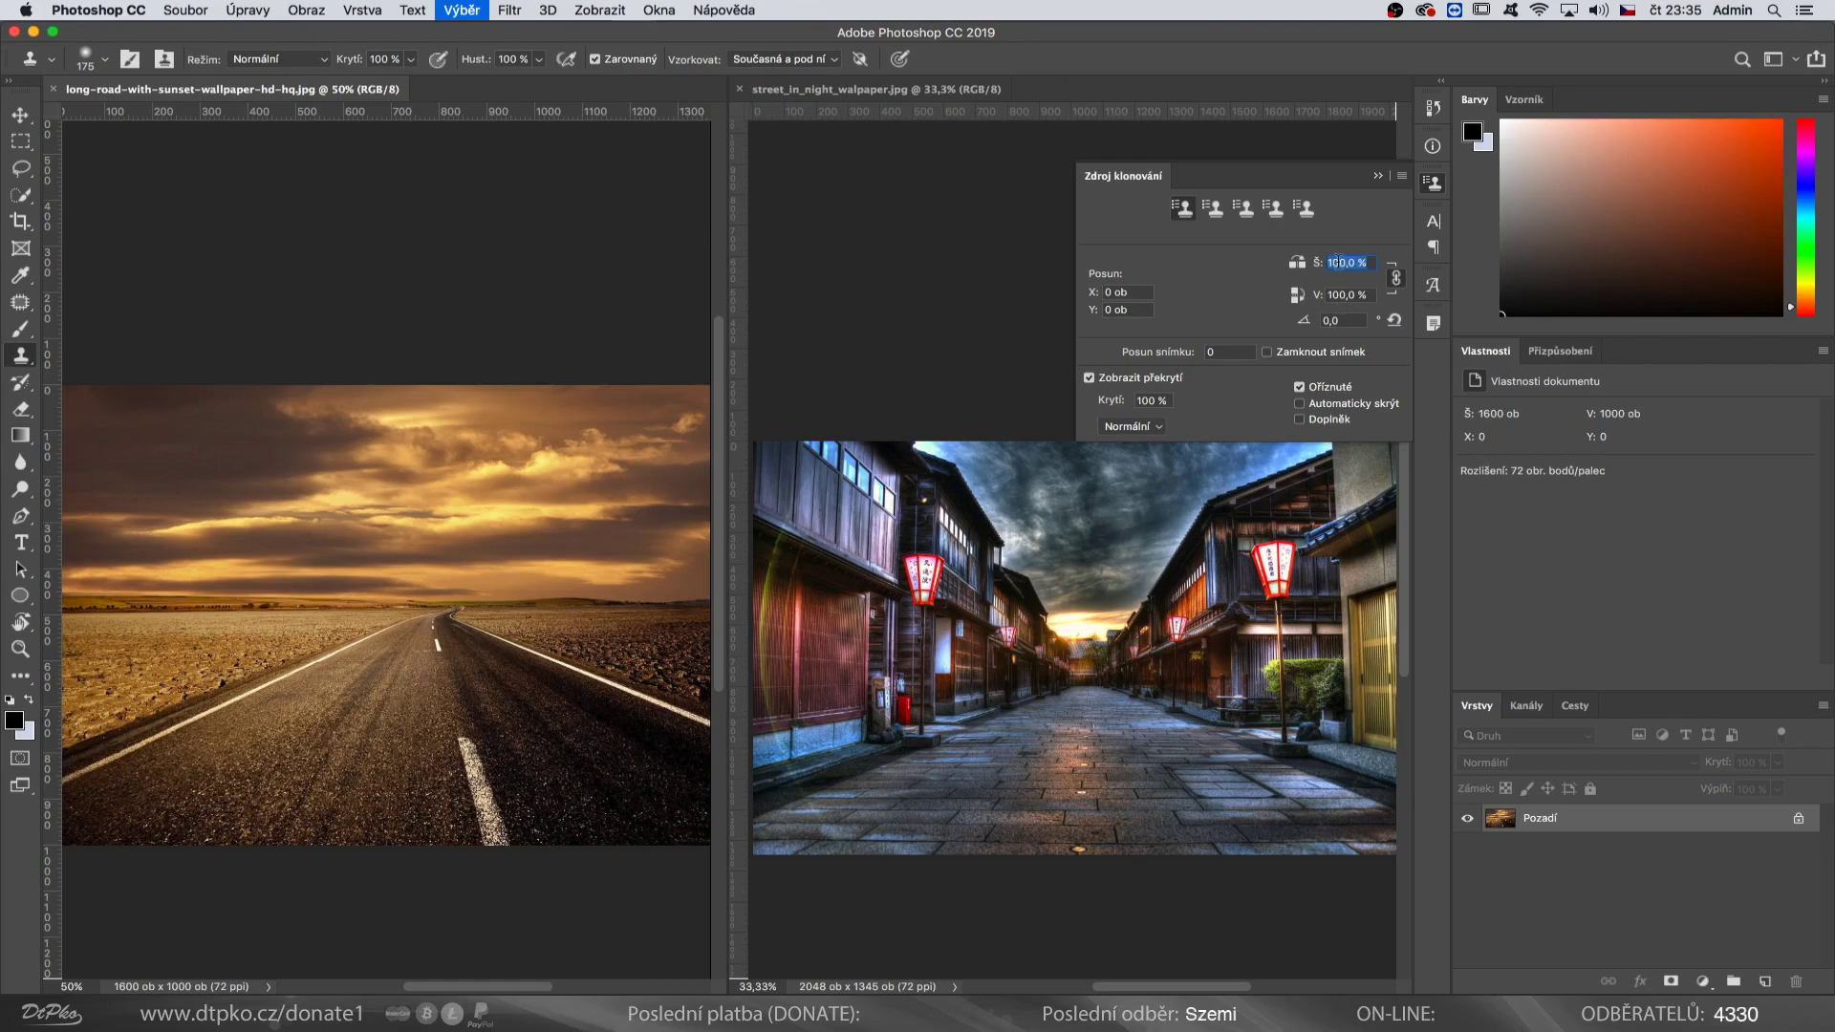
type("20")
left_click(1378, 176)
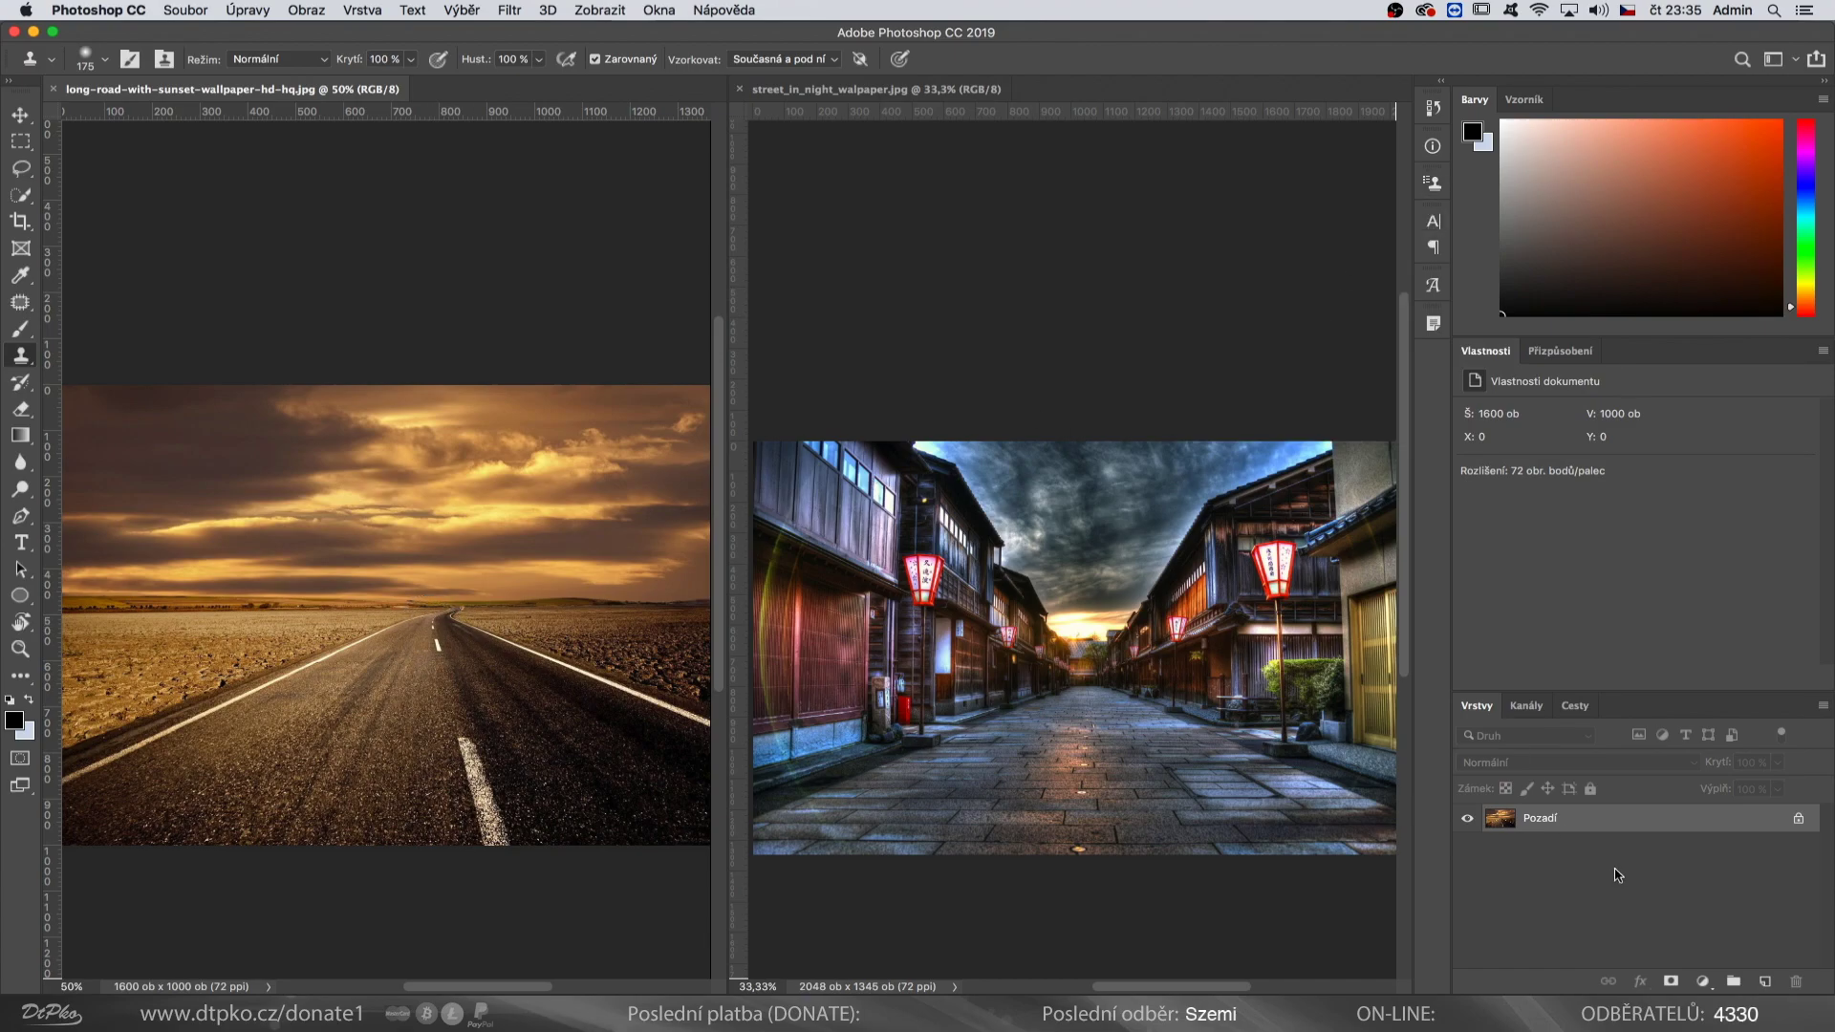
Add an empty layer to the street photo and sample the road photo as clone source.
left_click(1202, 884)
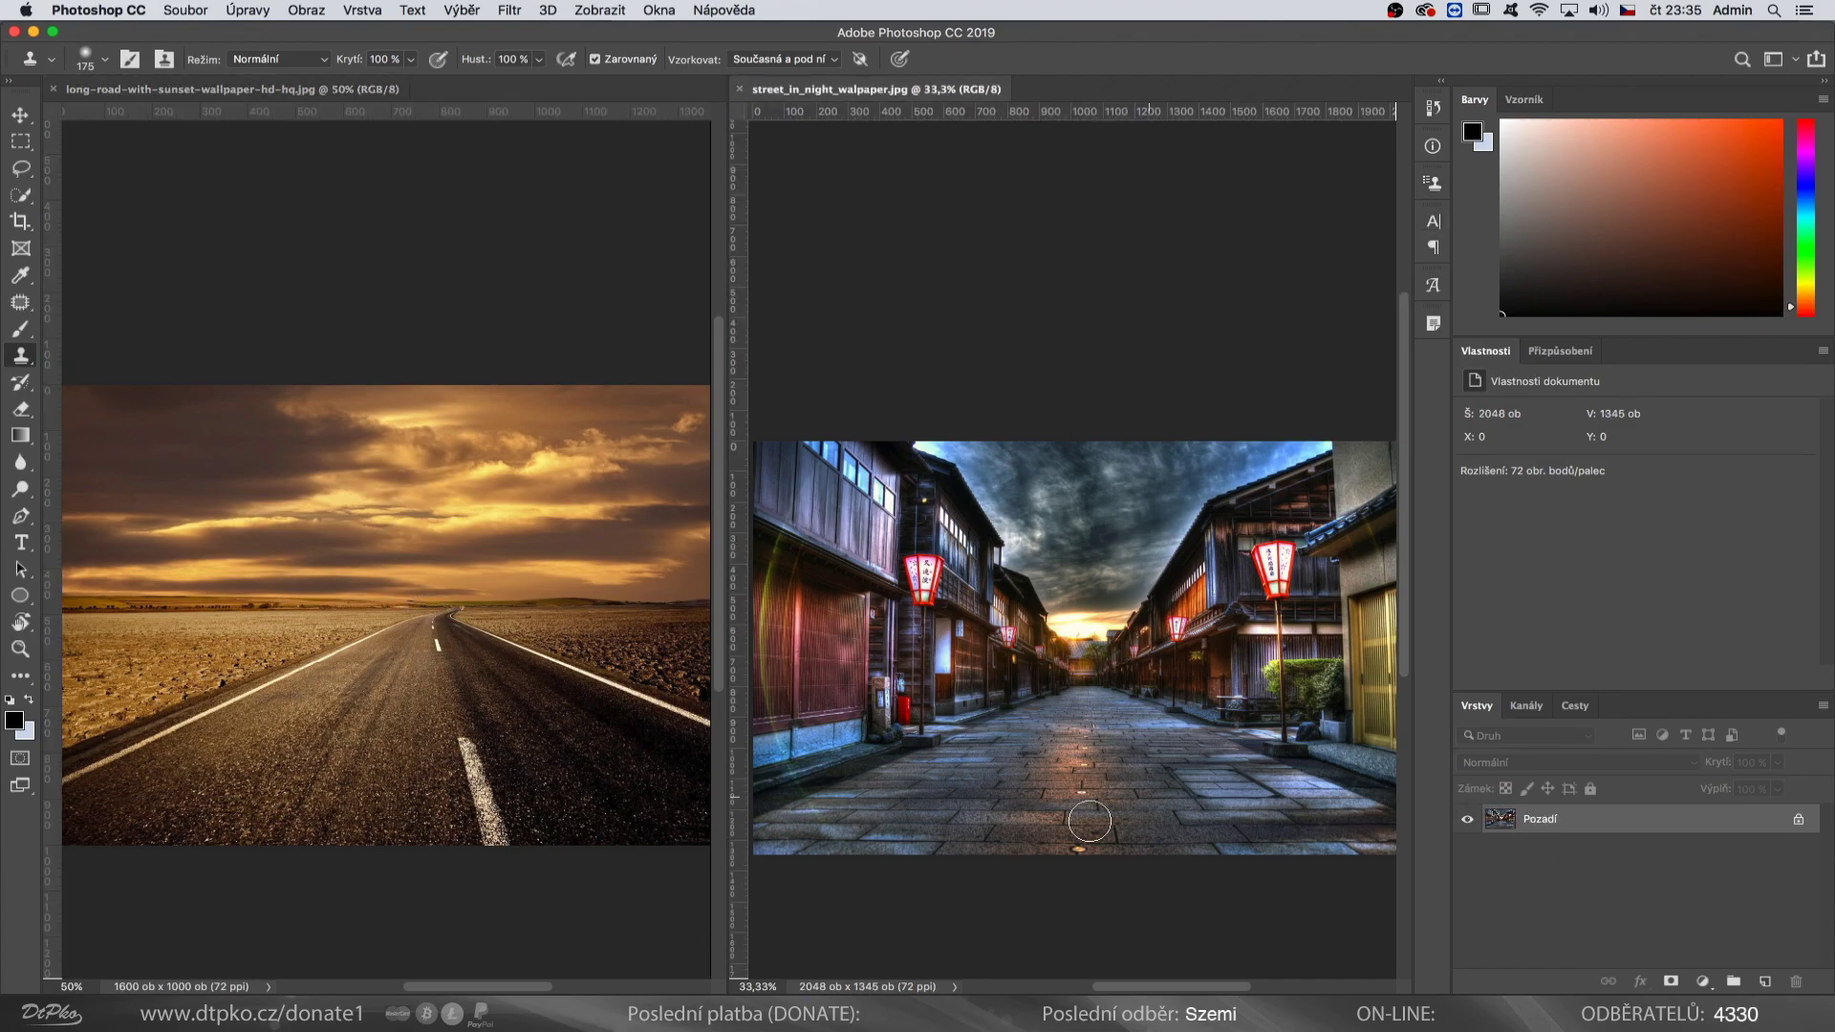
left_click(1767, 982)
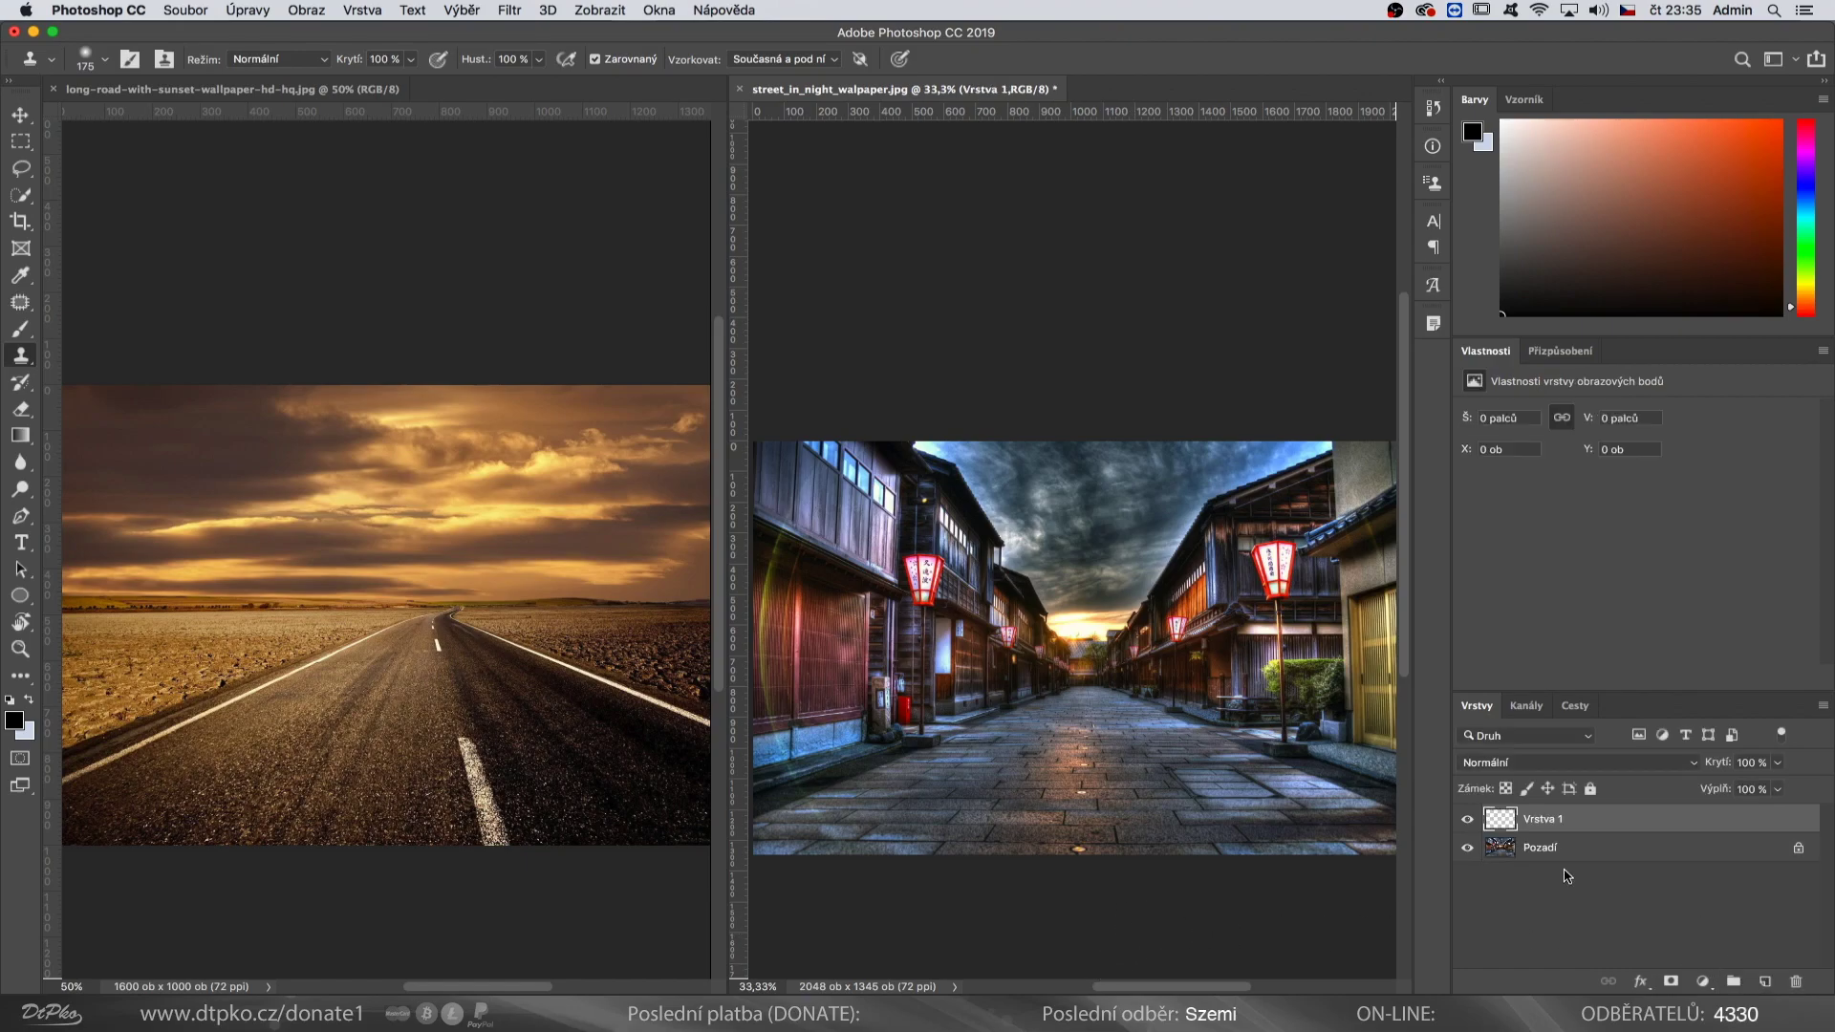
left_click(483, 885)
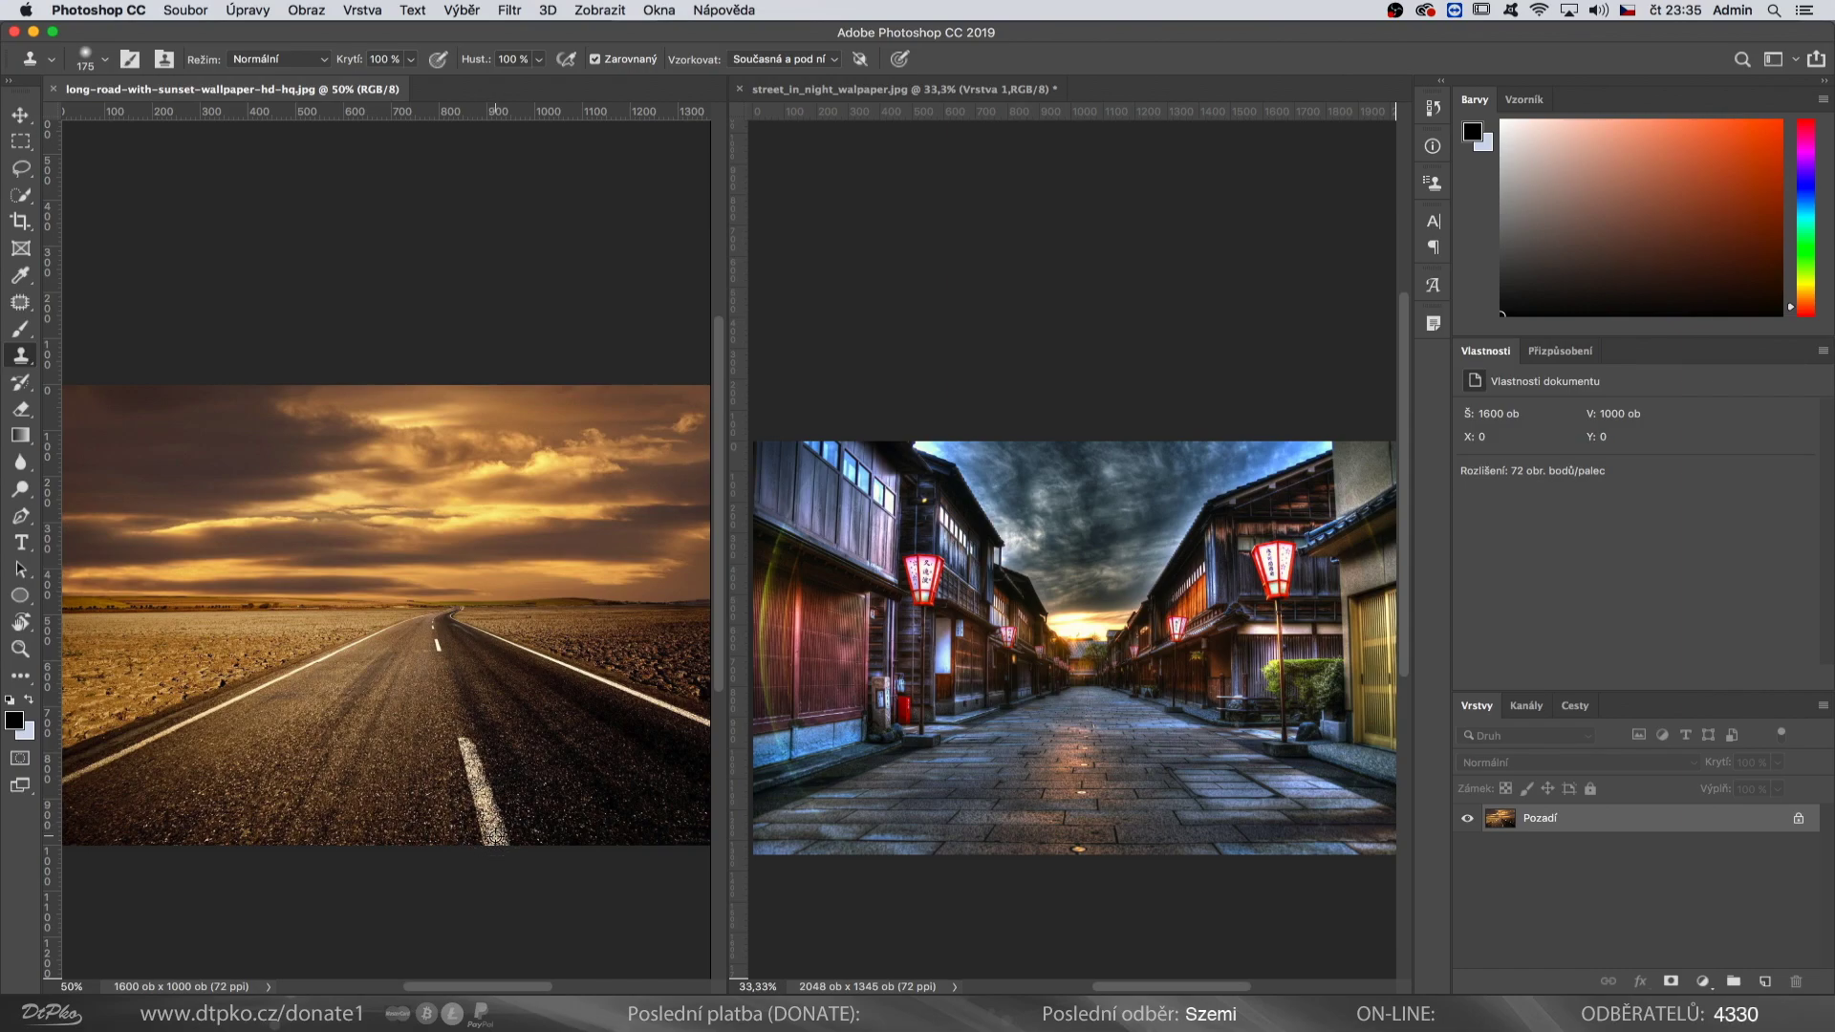
left_click(1125, 871)
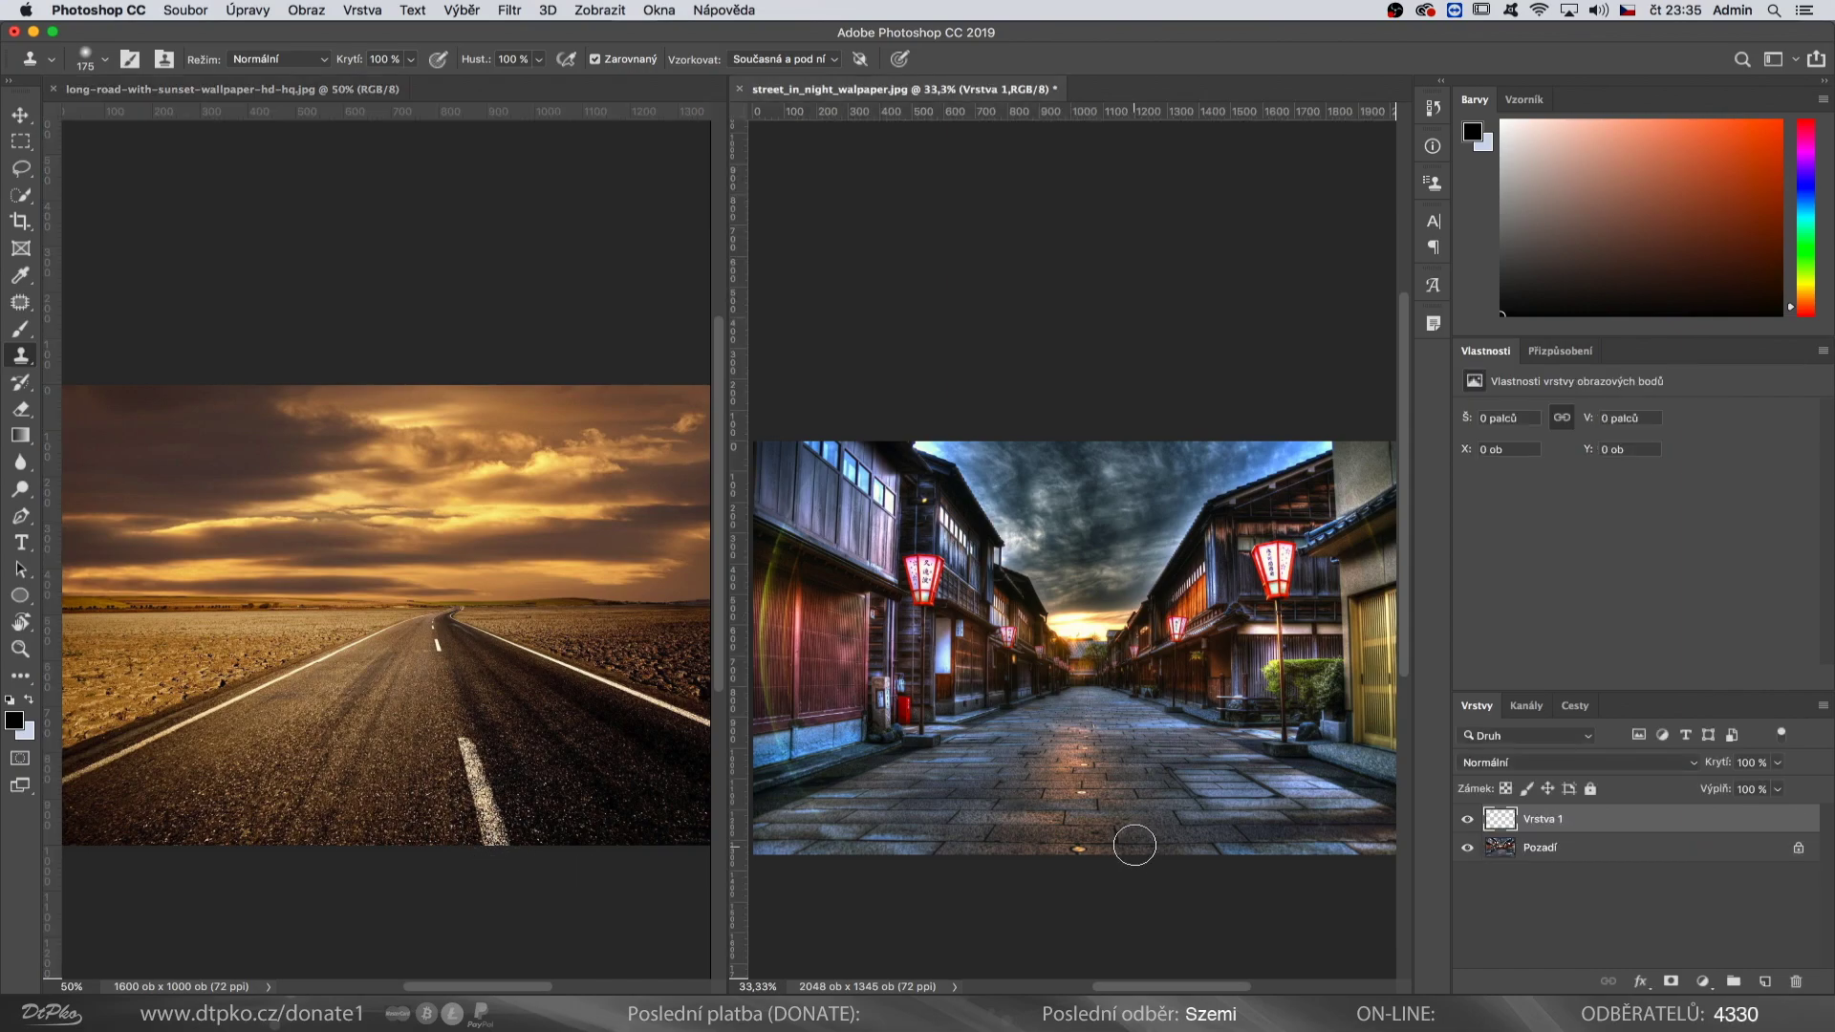
Clone the desert road across the street's lower pavement on Vrstva 1, extending it to the right curb.
mouse_move(1127, 842)
left_mouse_down()
mouse_move(885, 842)
mouse_move(855, 801)
mouse_move(1039, 707)
mouse_move(1063, 759)
mouse_move(1172, 741)
mouse_move(1281, 769)
mouse_move(1344, 853)
mouse_move(1176, 801)
mouse_move(925, 848)
left_mouse_up()
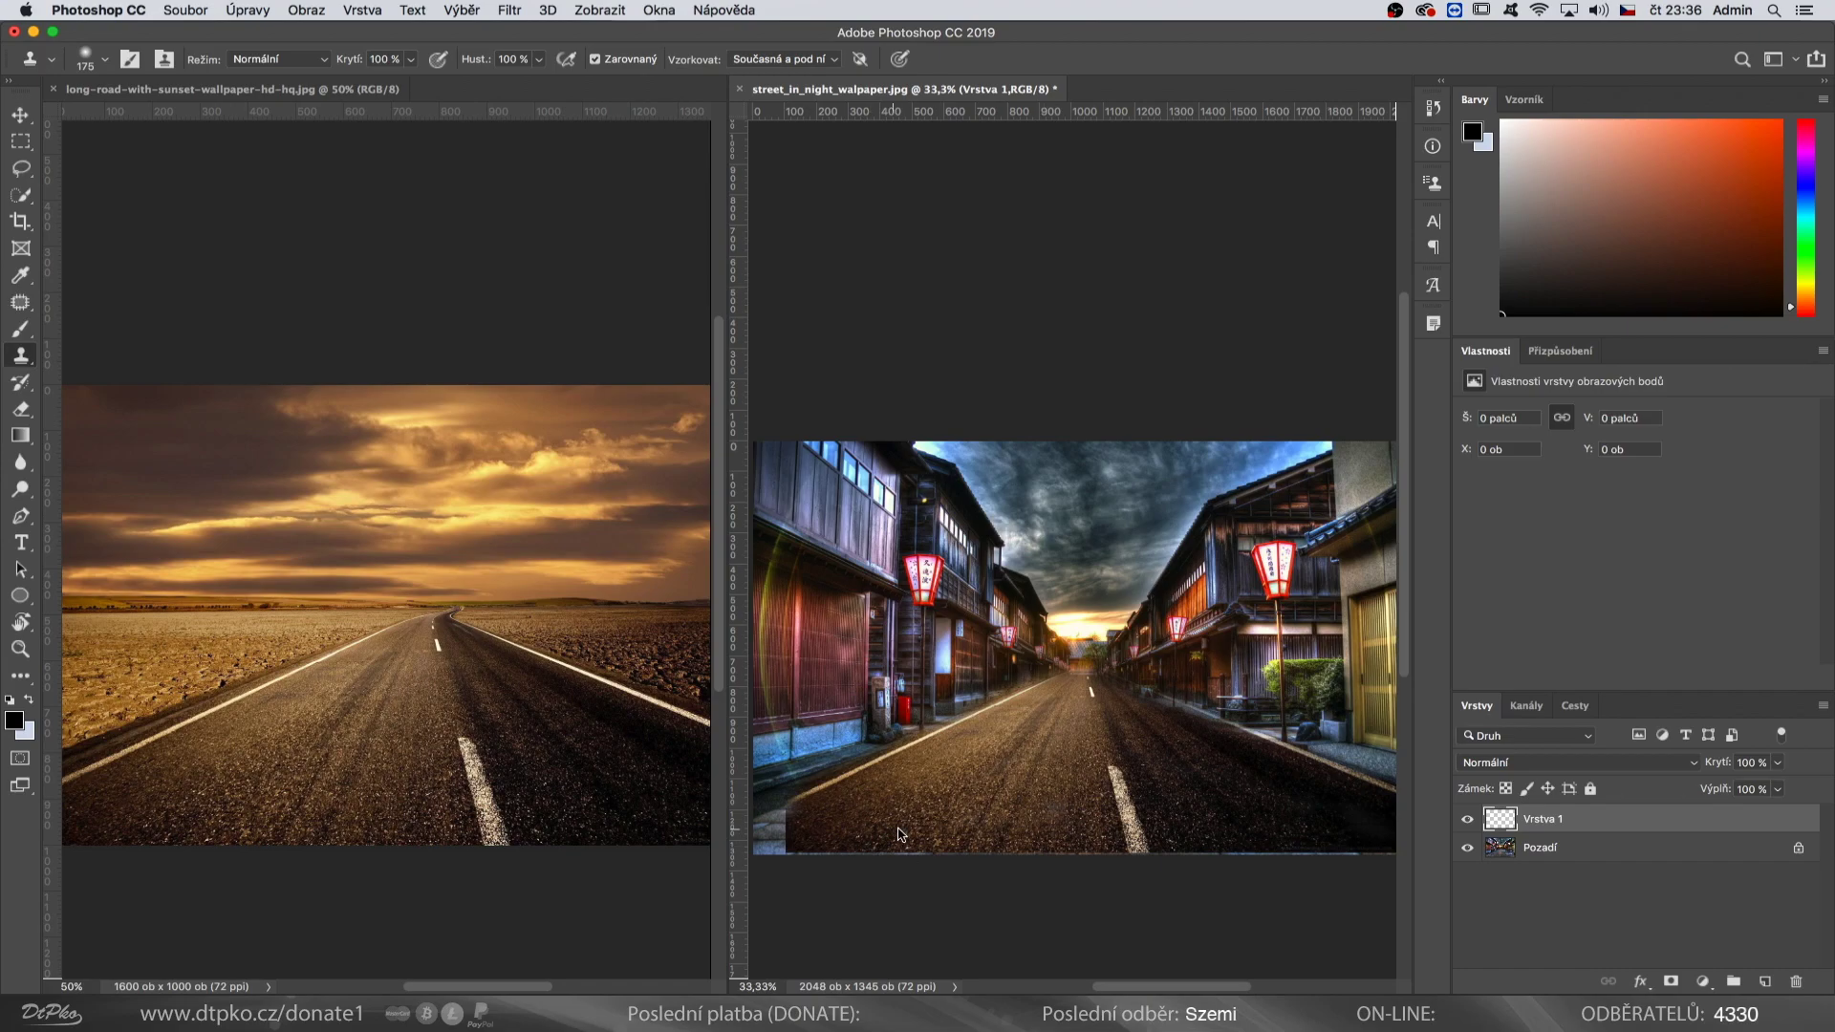
mouse_move(1032, 742)
left_mouse_down()
mouse_move(1128, 707)
mouse_move(1362, 813)
left_mouse_up()
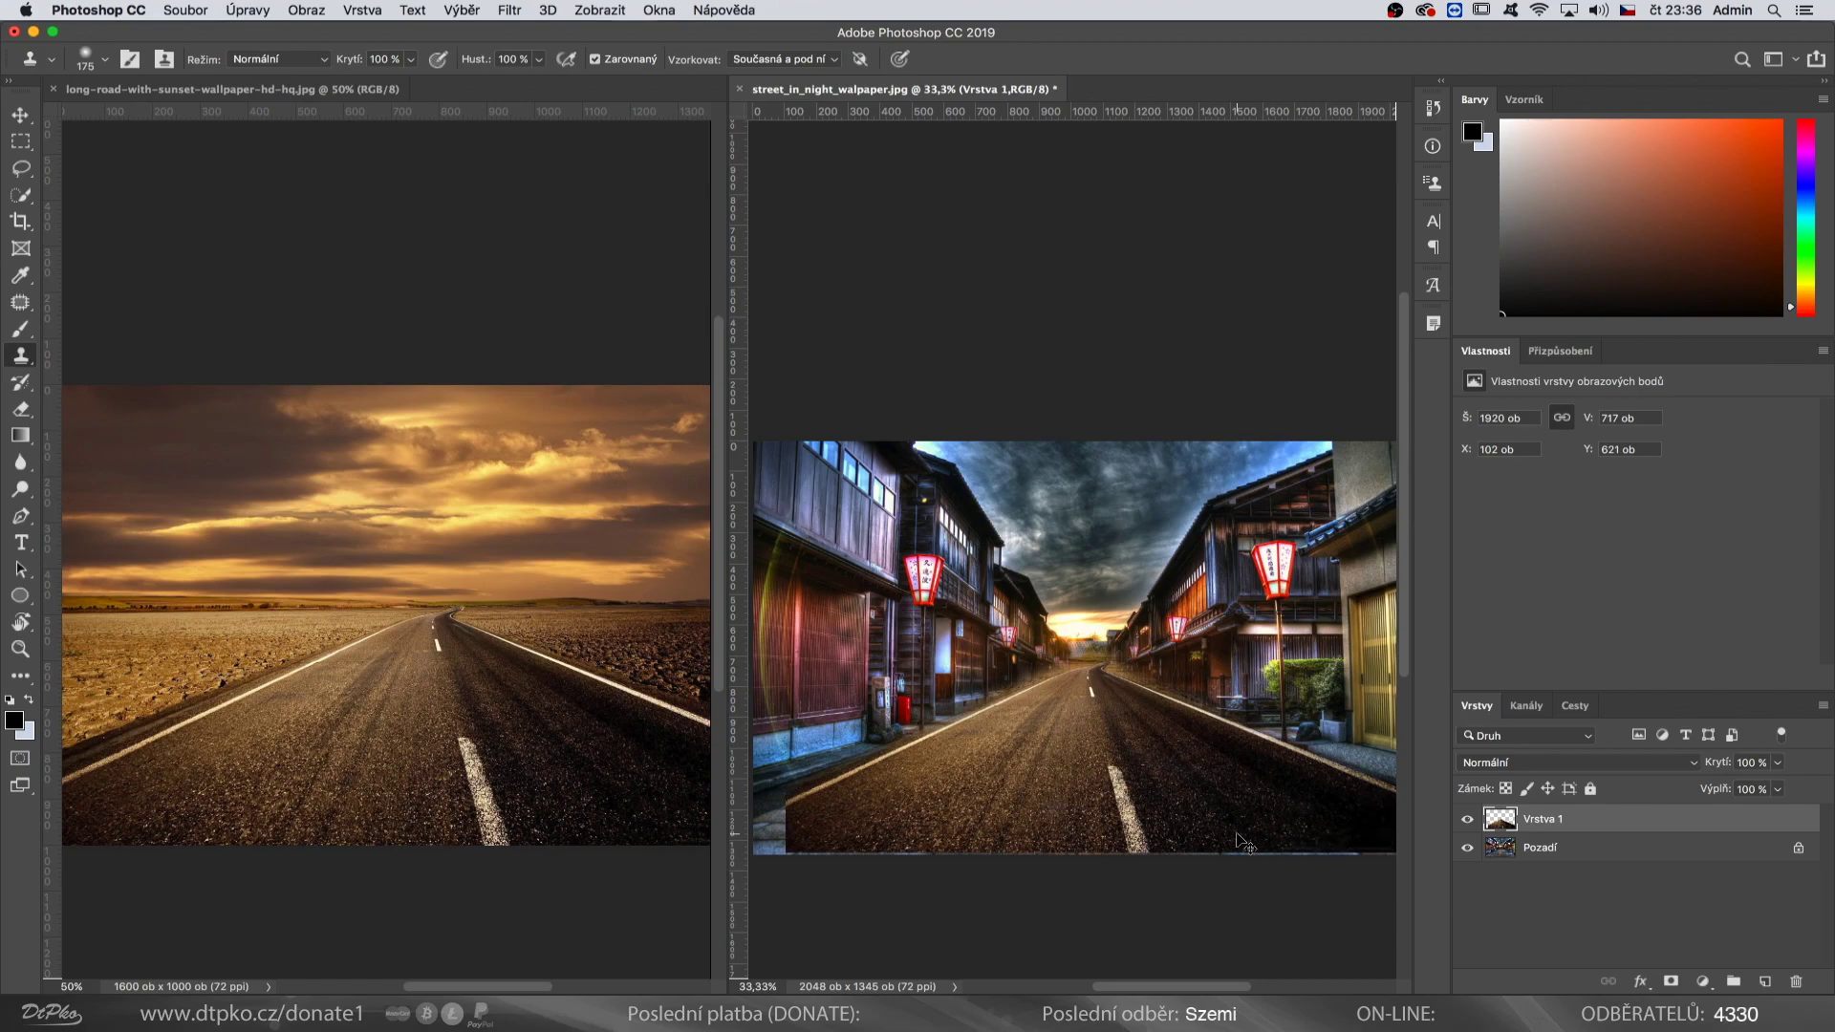
Free-transform Vrstva 1 to about 106% so the cloned road spans the street's full width.
key("super+t")
left_click_drag(786, 851, 748, 875)
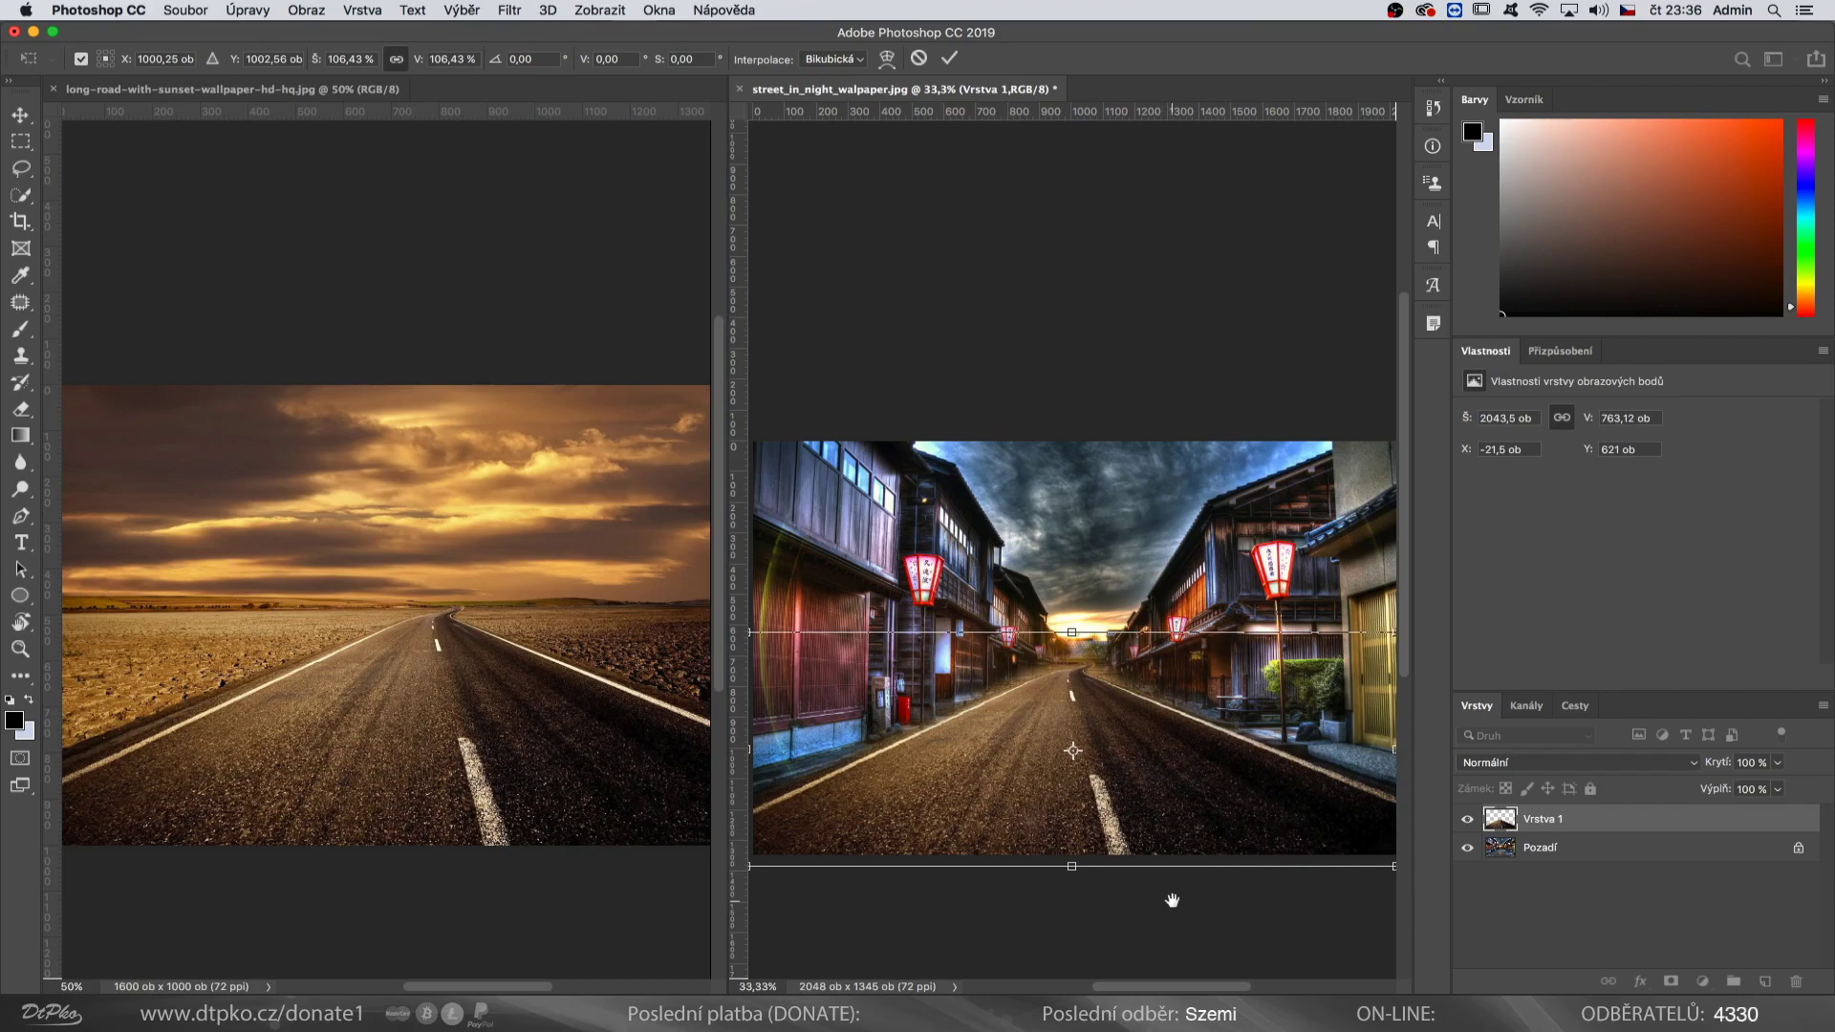
left_click_drag(1171, 901, 1102, 903)
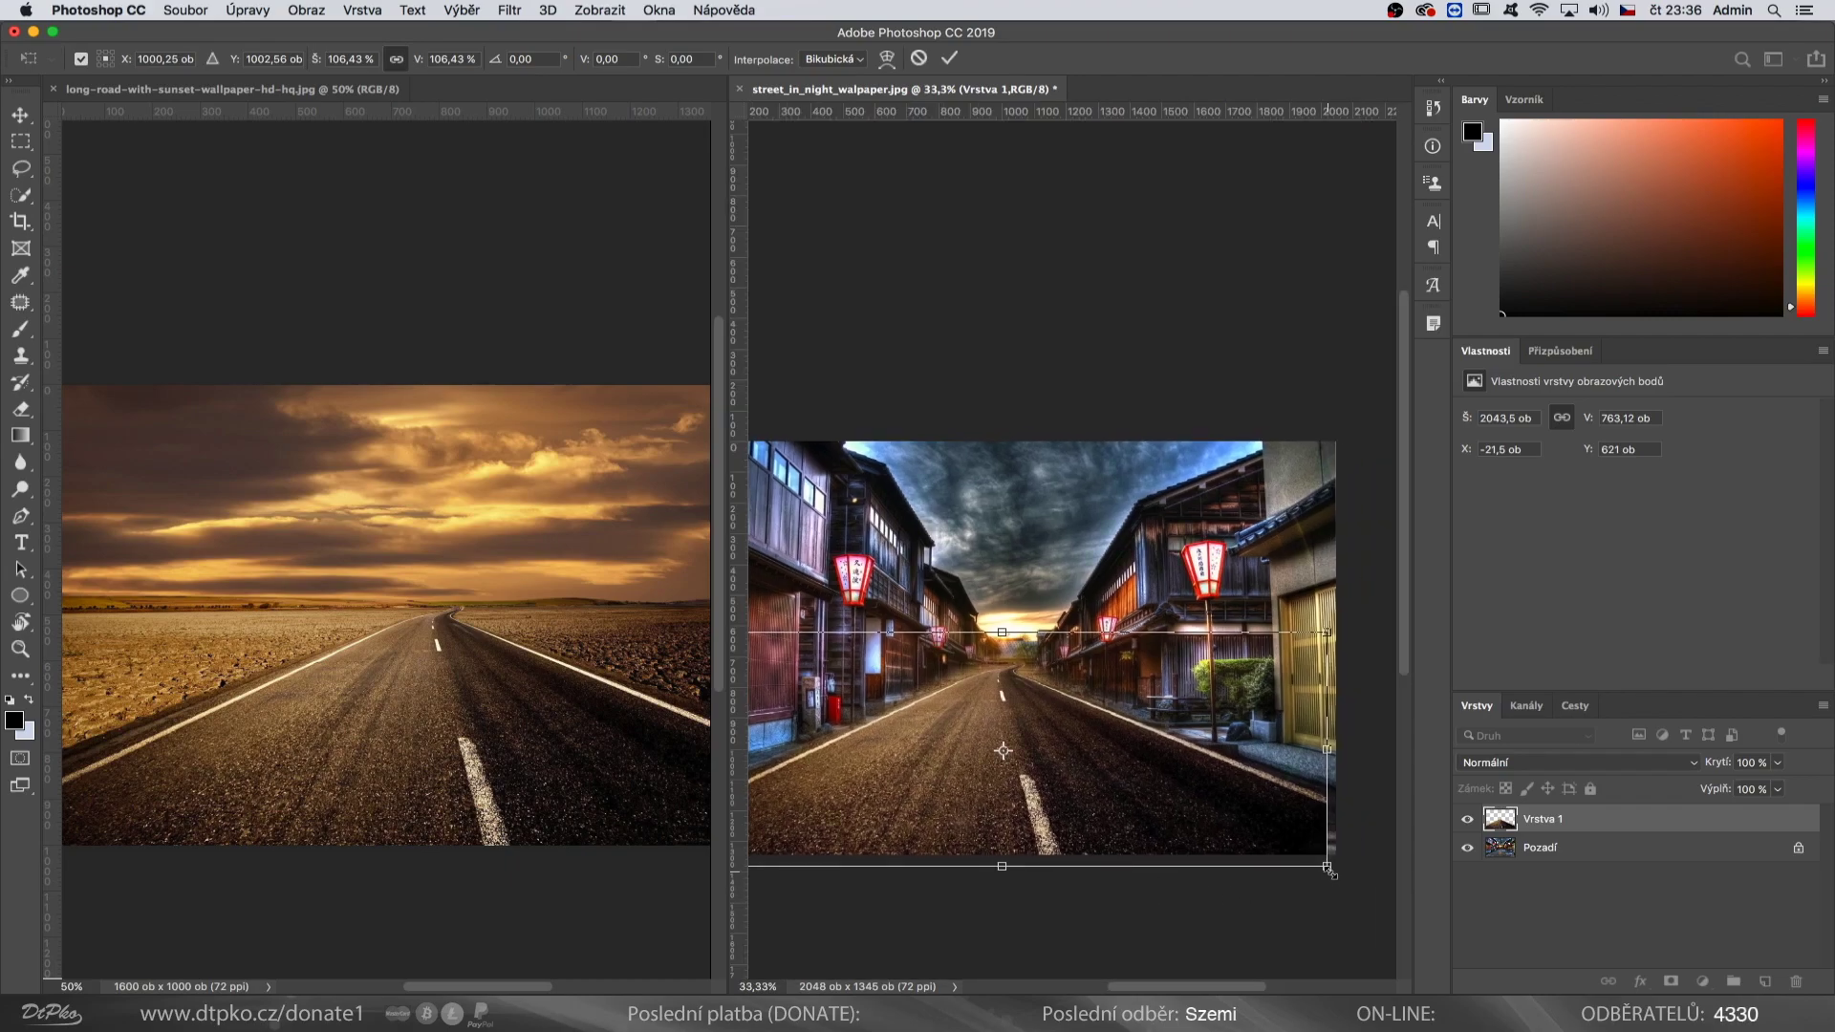
left_click_drag(1330, 873, 1344, 878)
key("Return")
key("s")
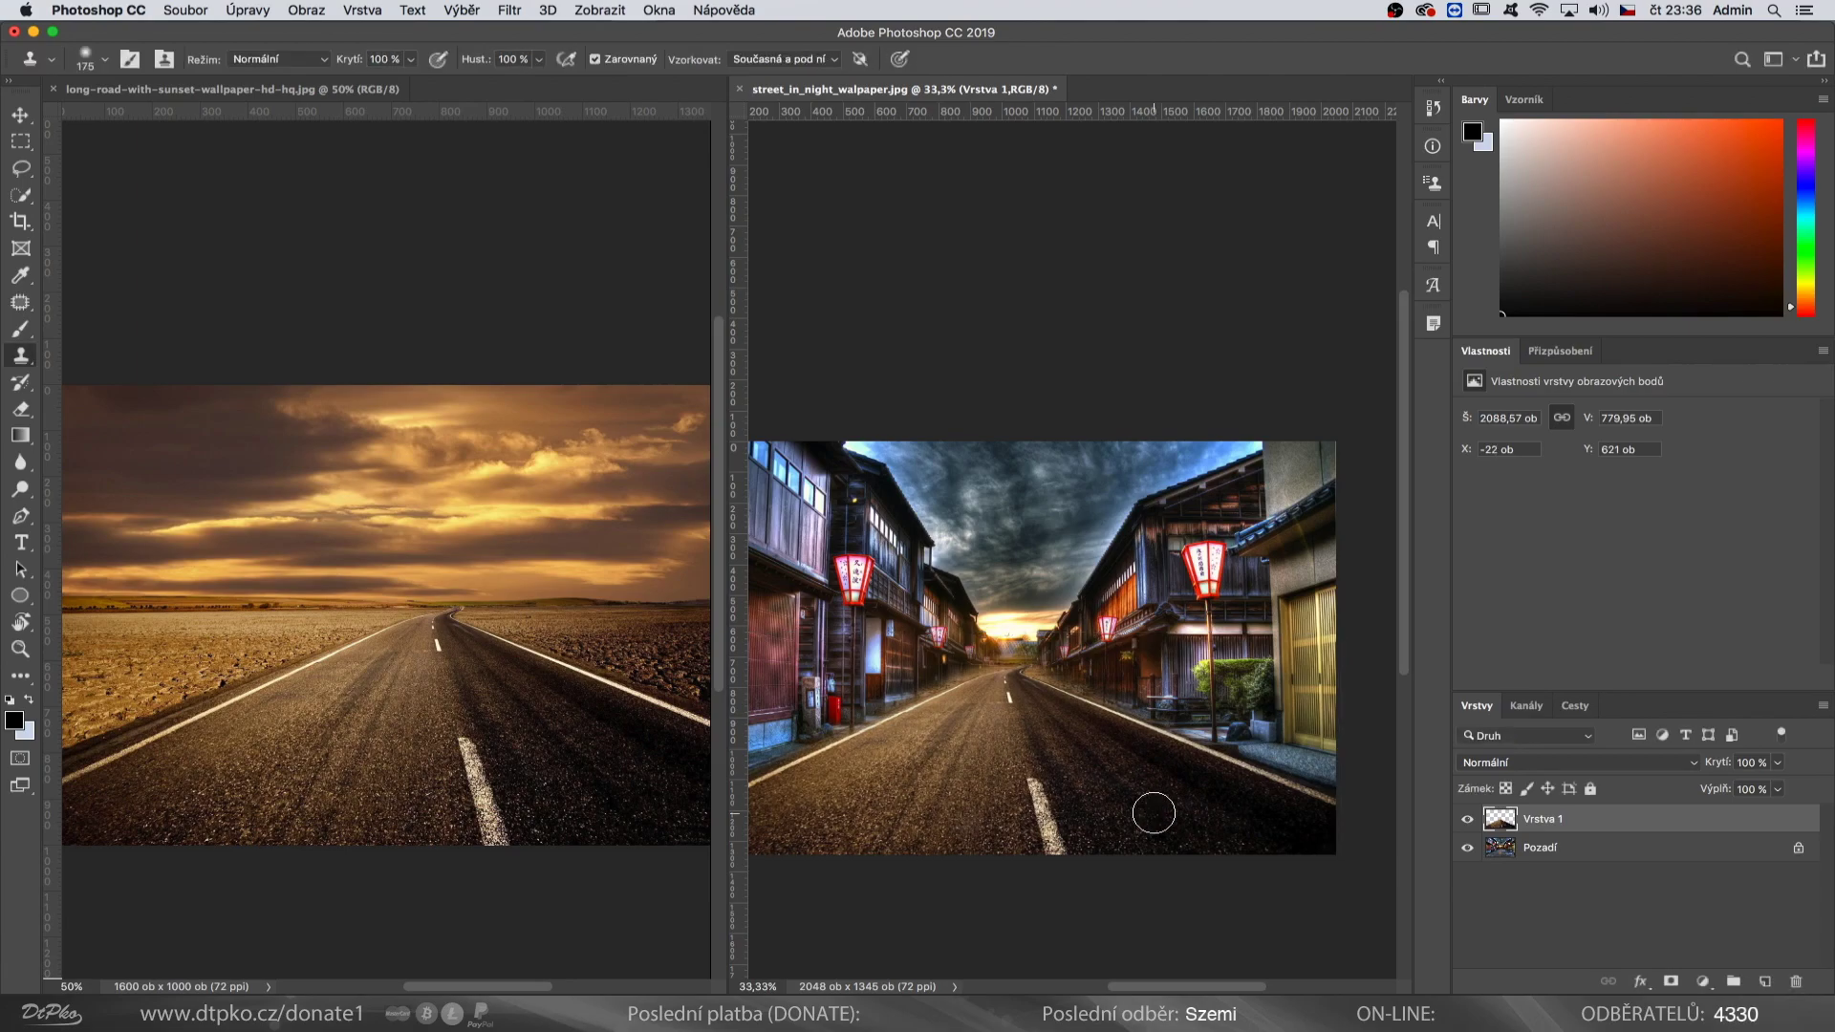
left_click(657, 10)
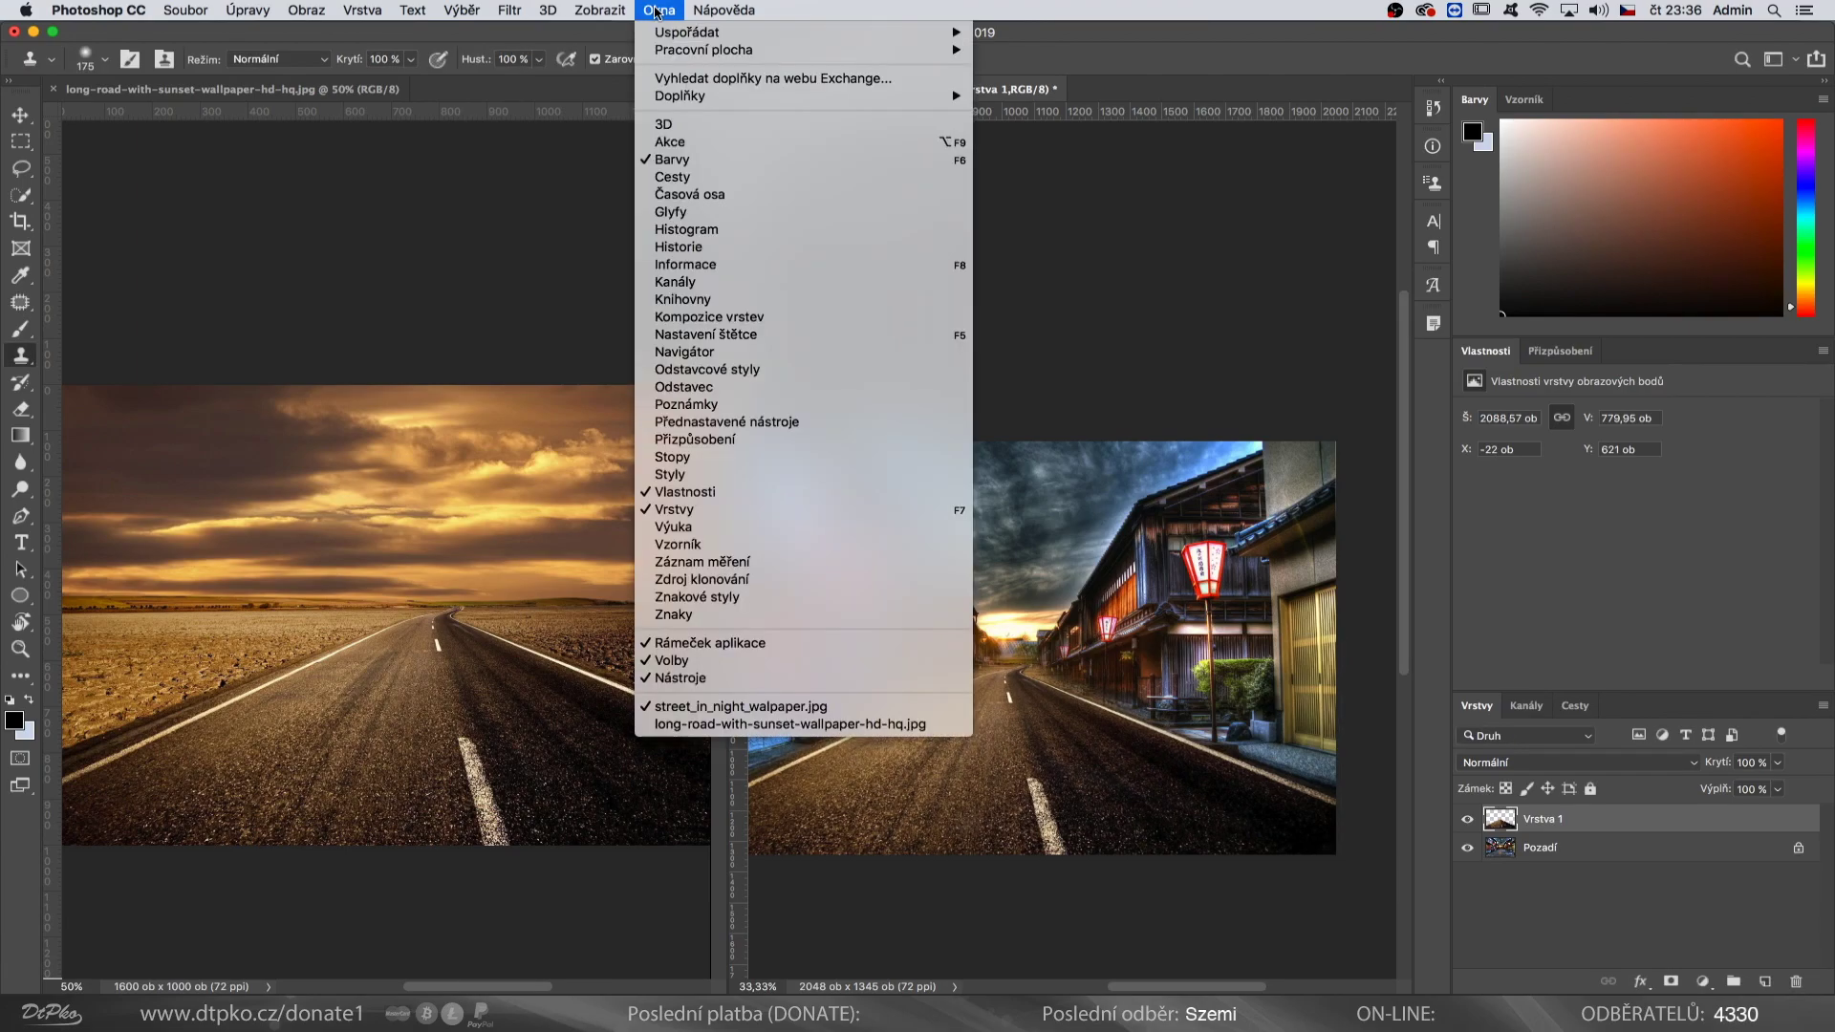
mouse_move(686, 32)
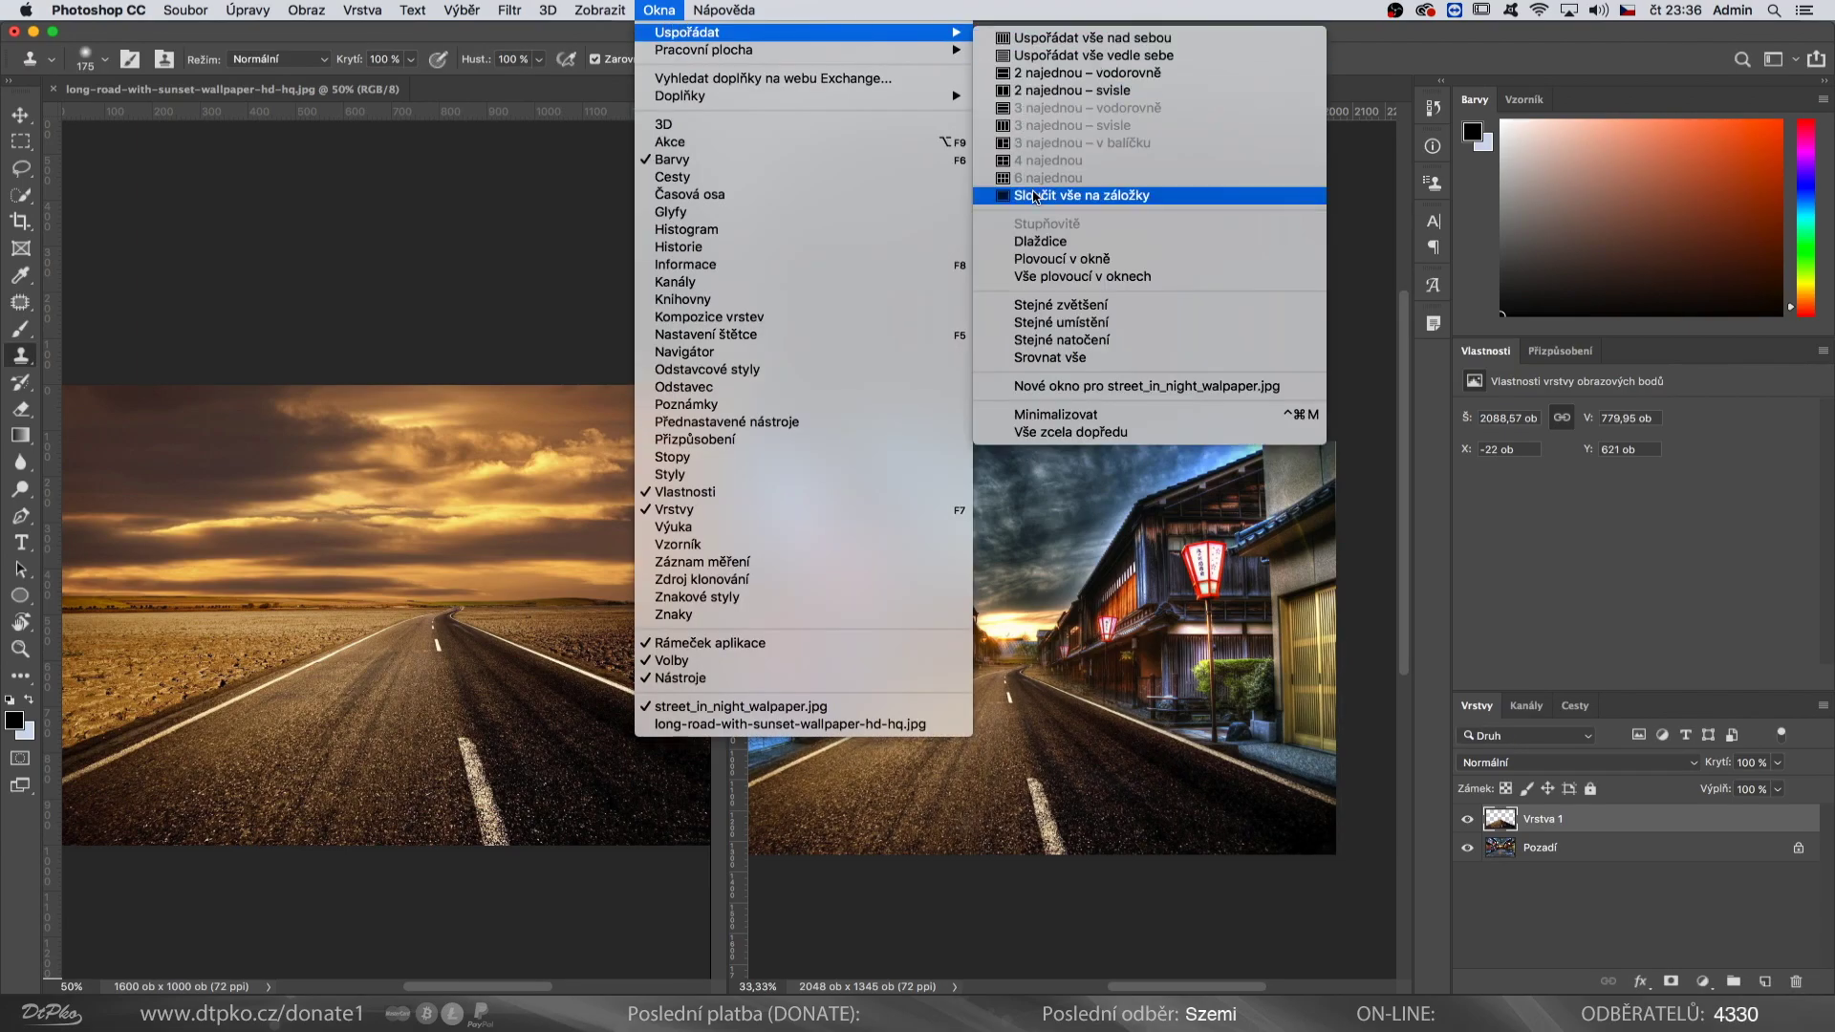
Consolidate all documents into tabs and zoom in on the street composite.
left_click(1036, 197)
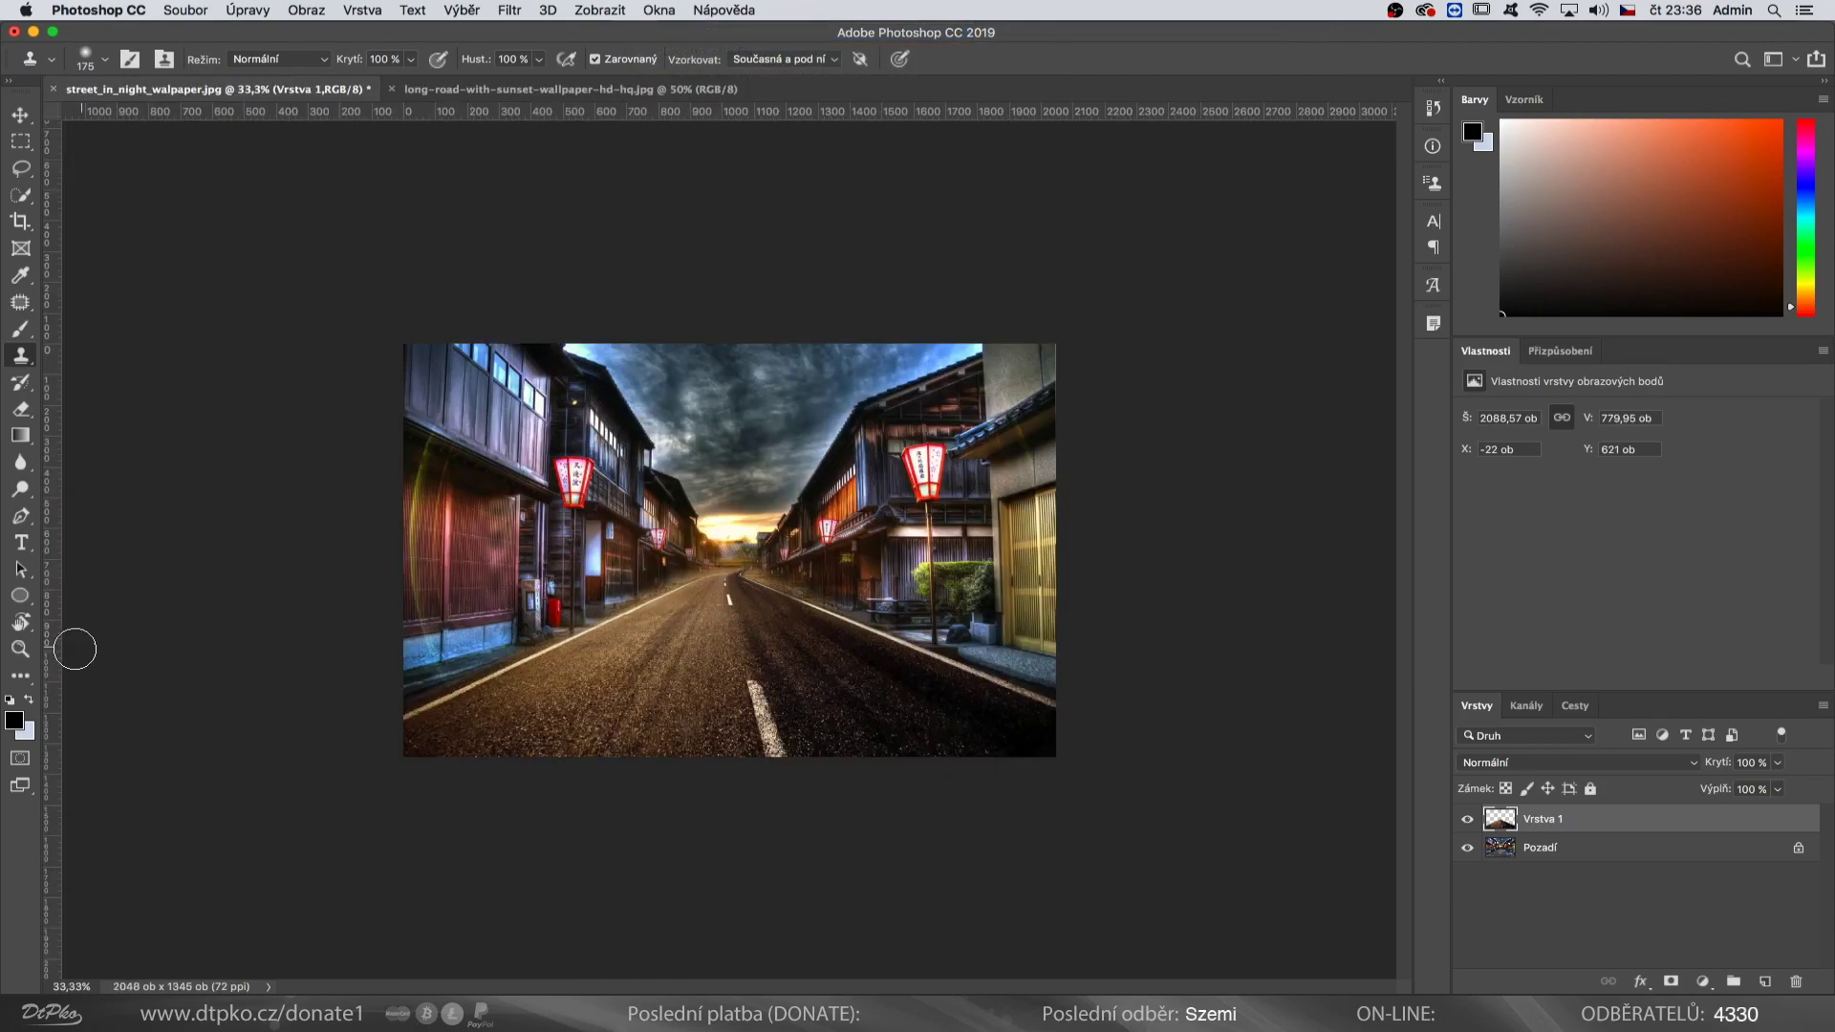
left_click(19, 648)
mouse_move(686, 559)
left_mouse_down()
mouse_move(703, 551)
mouse_move(825, 659)
left_mouse_up()
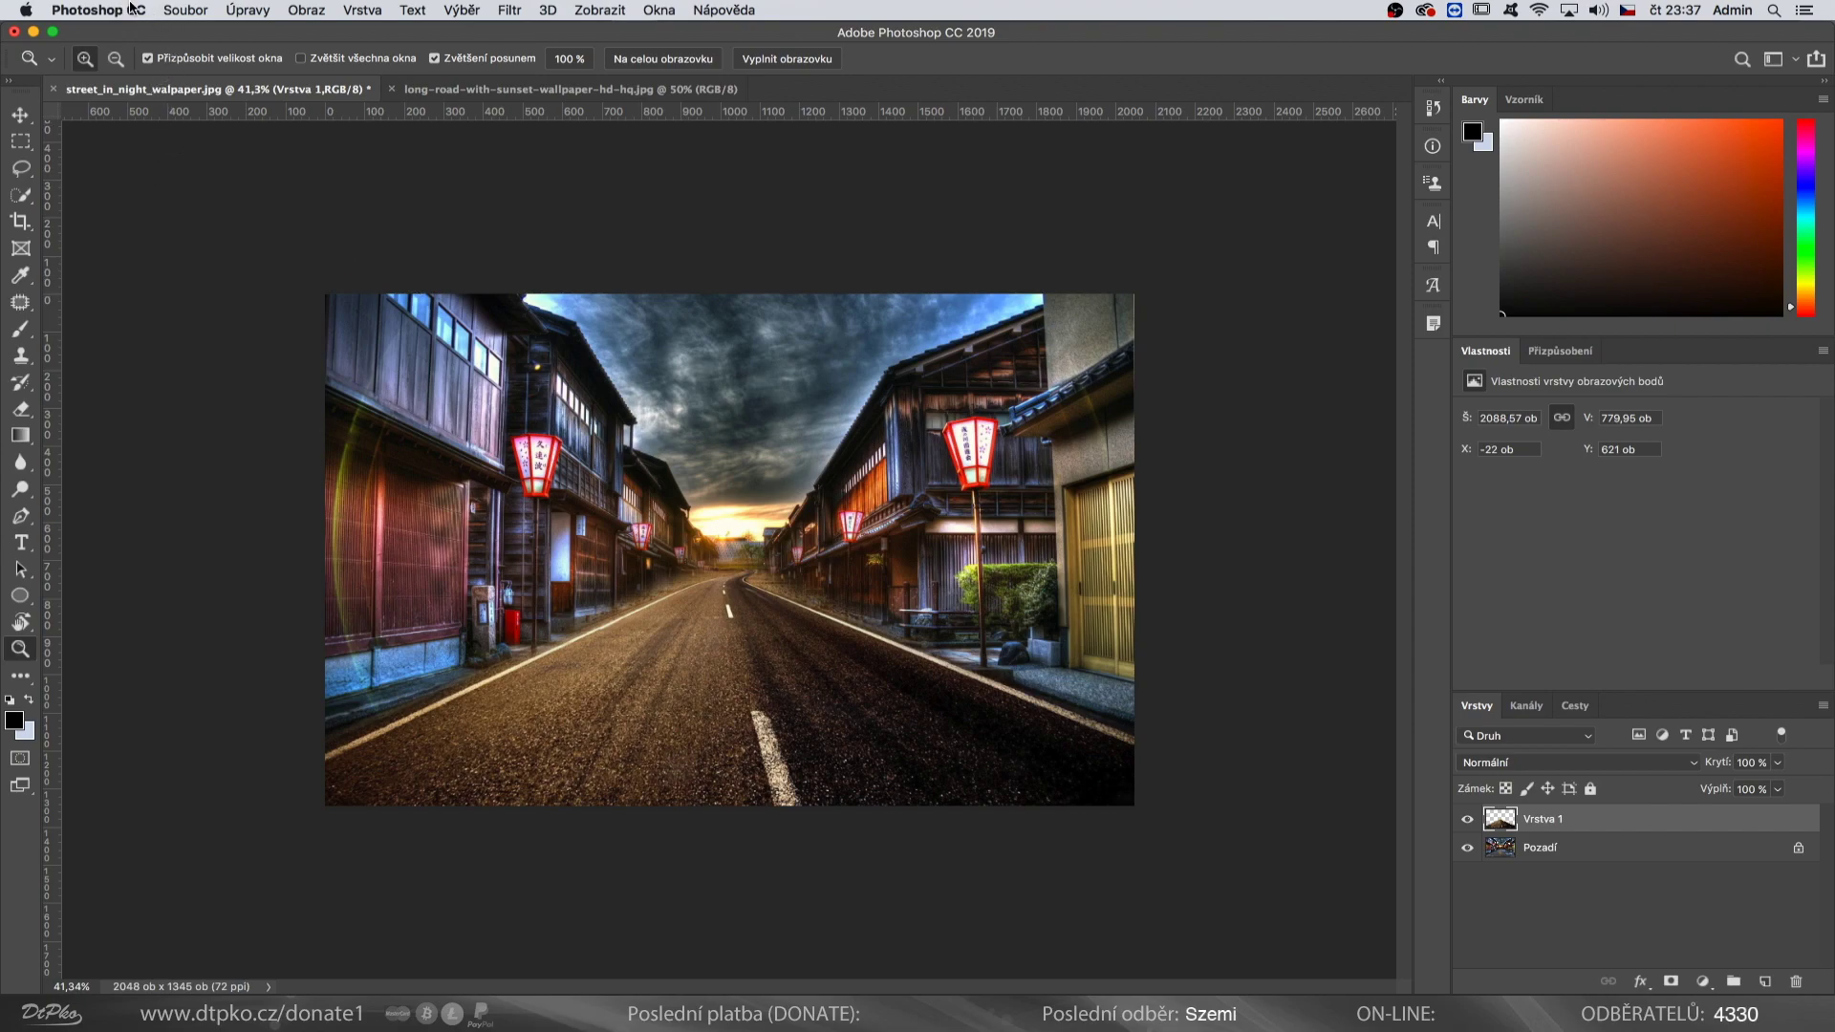
Set History States to 1000 in the Performance preferences and apply it.
left_click(179, 9)
mouse_move(94, 67)
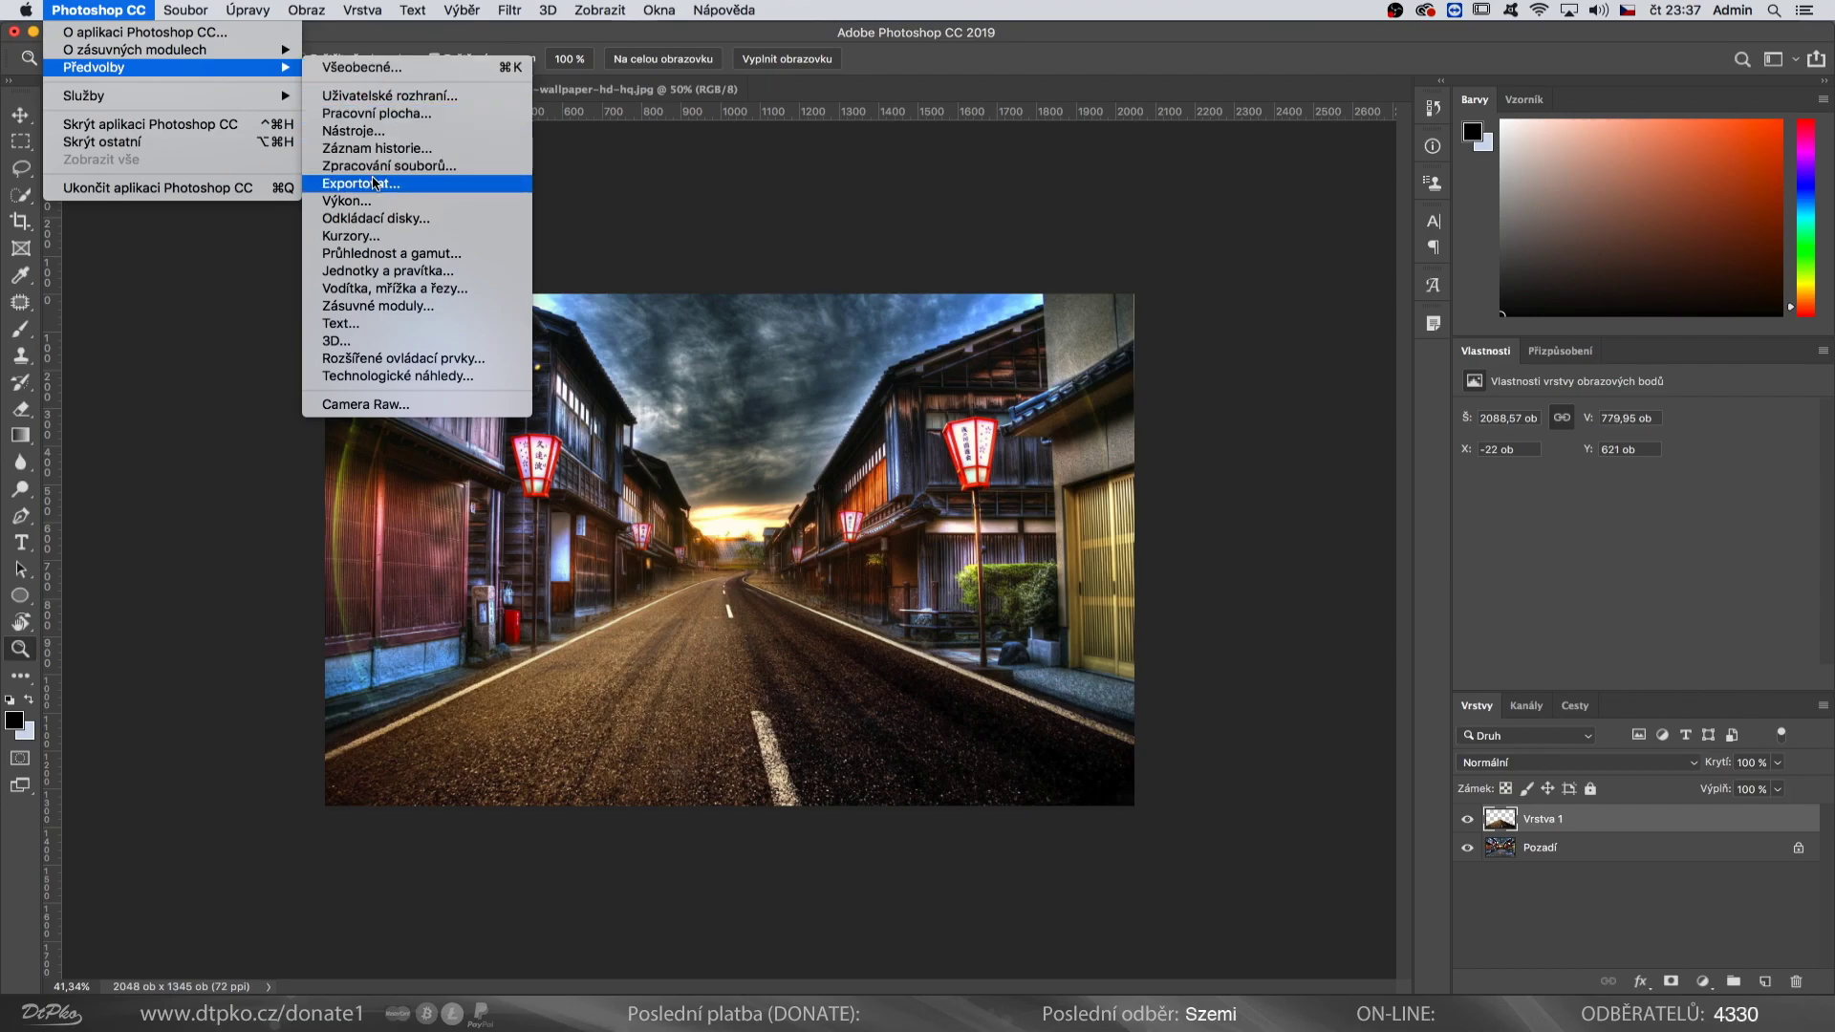
left_click(364, 203)
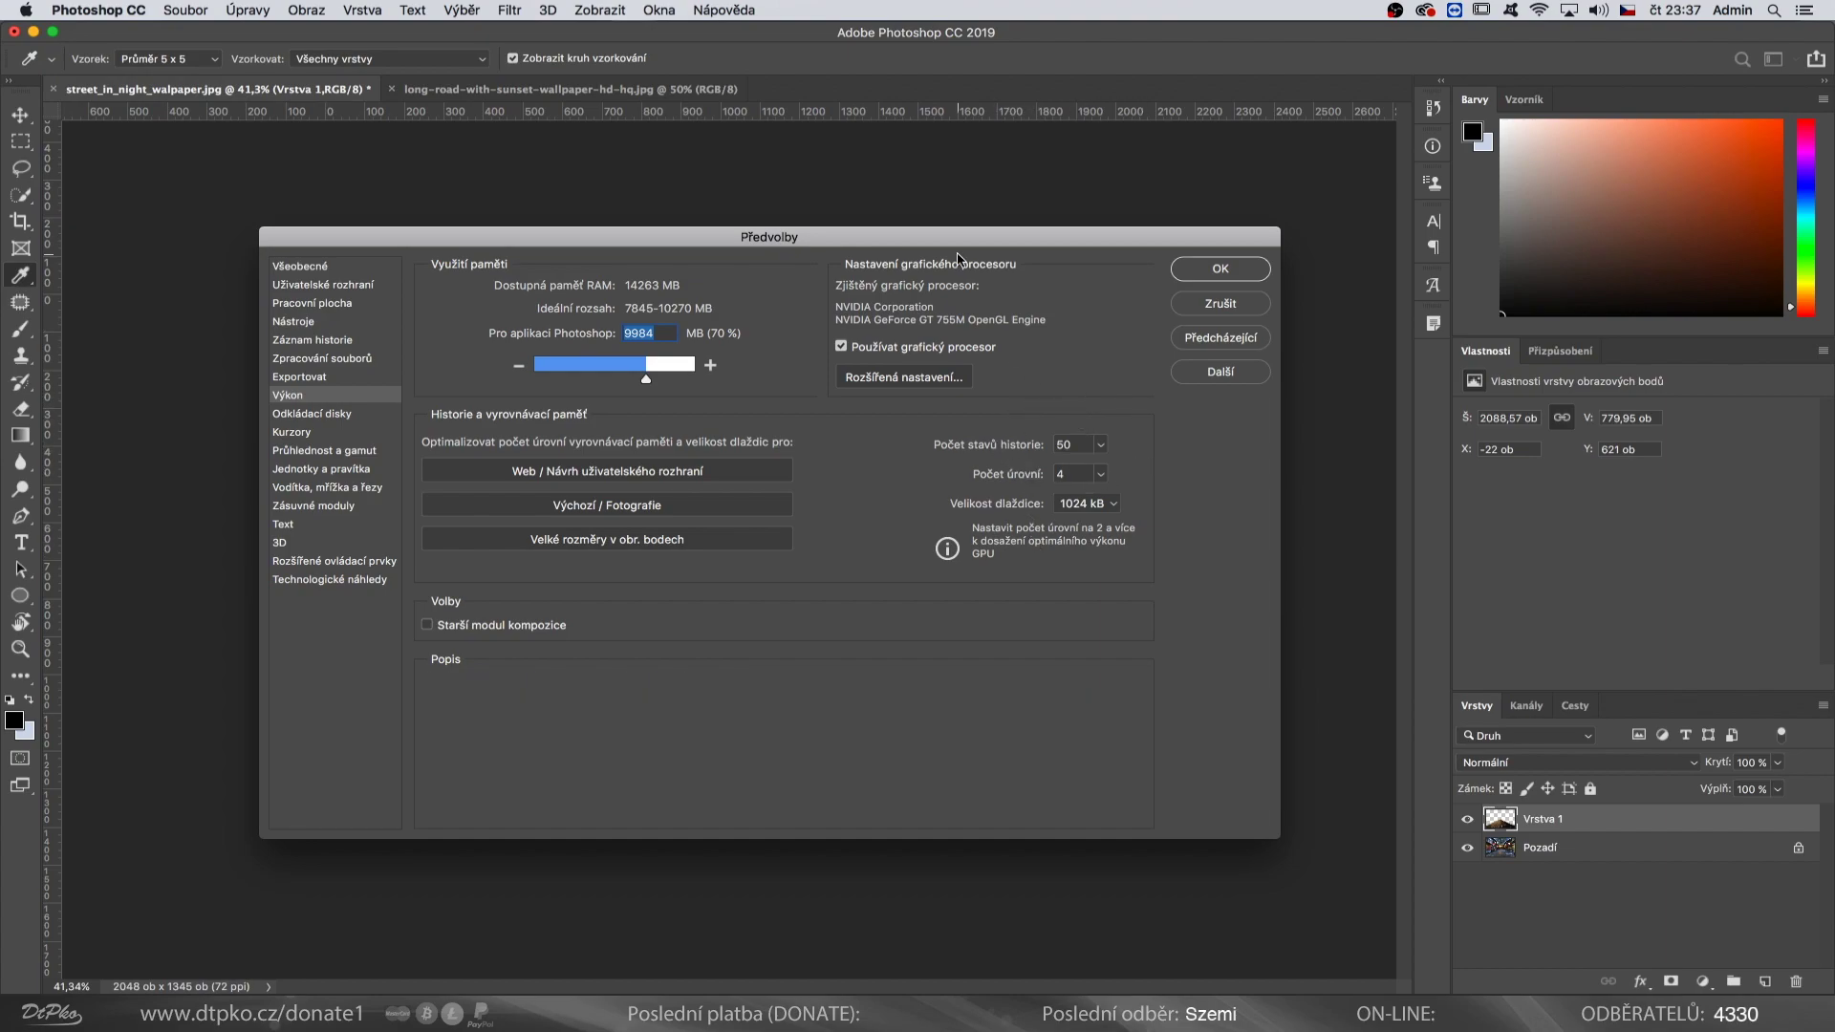
left_click_drag(939, 242, 930, 215)
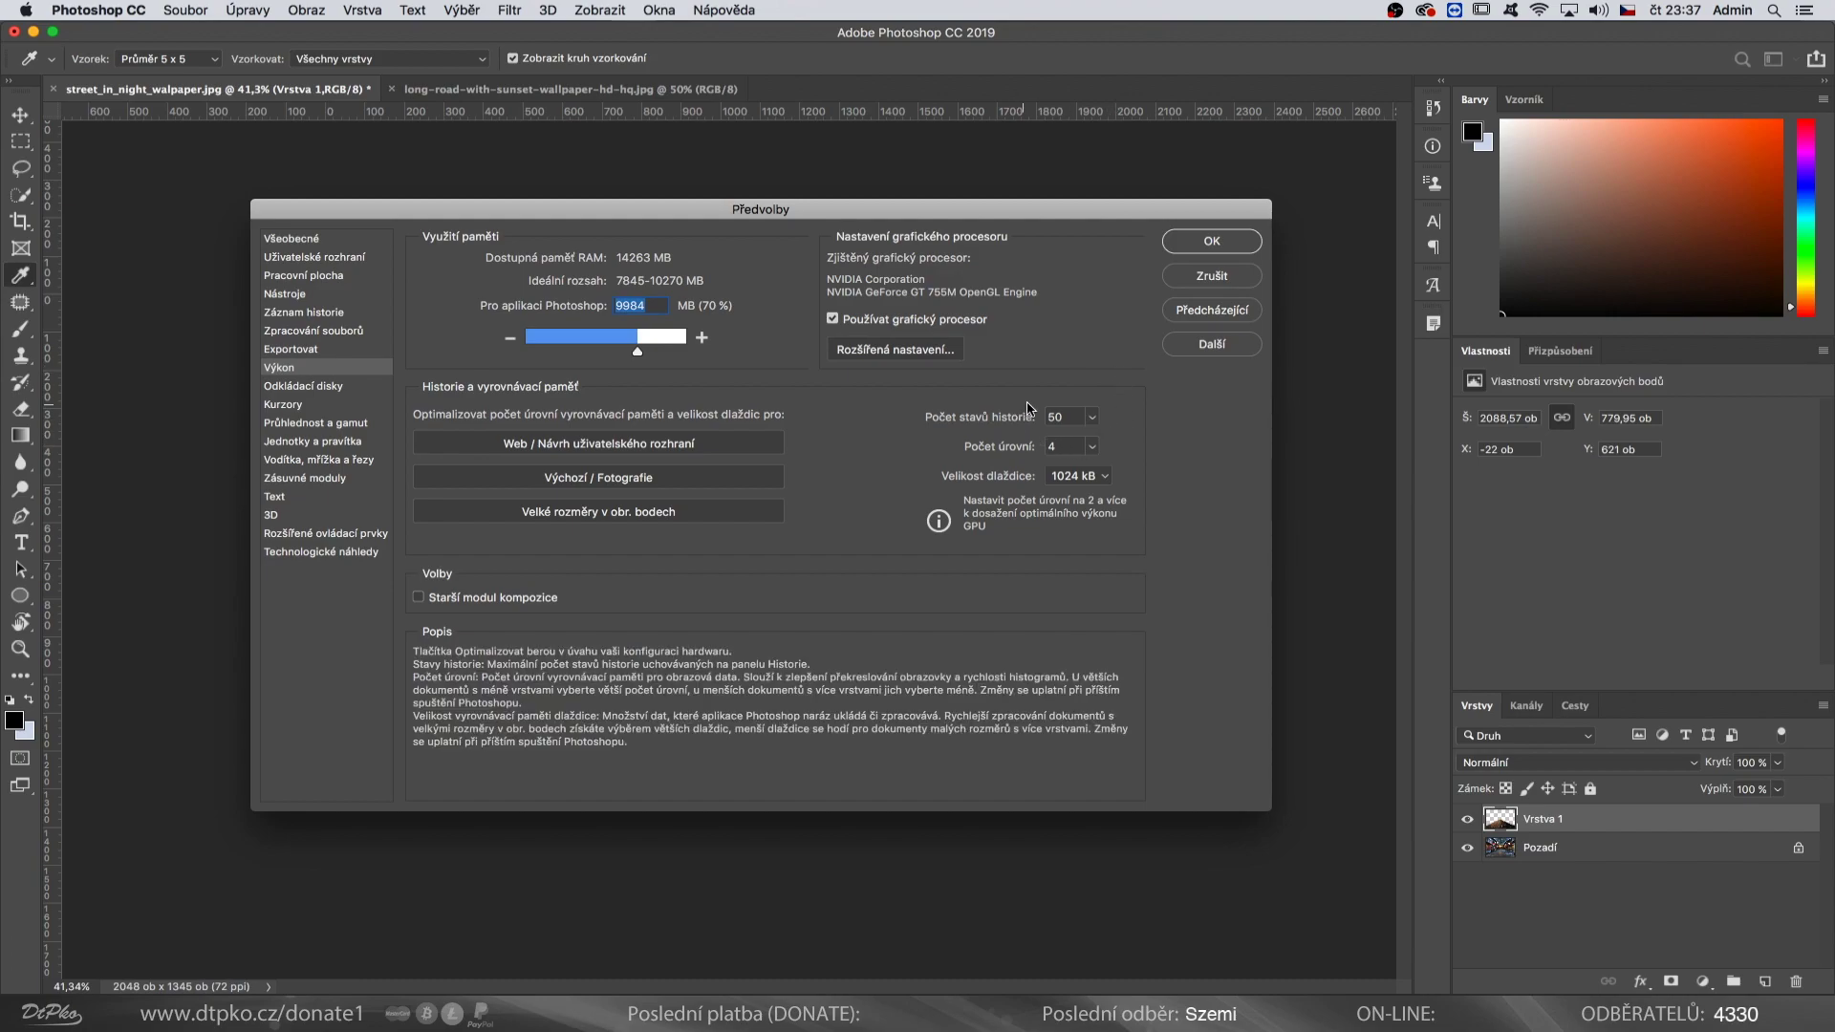
left_click(1093, 420)
left_click_drag(1092, 442, 1124, 444)
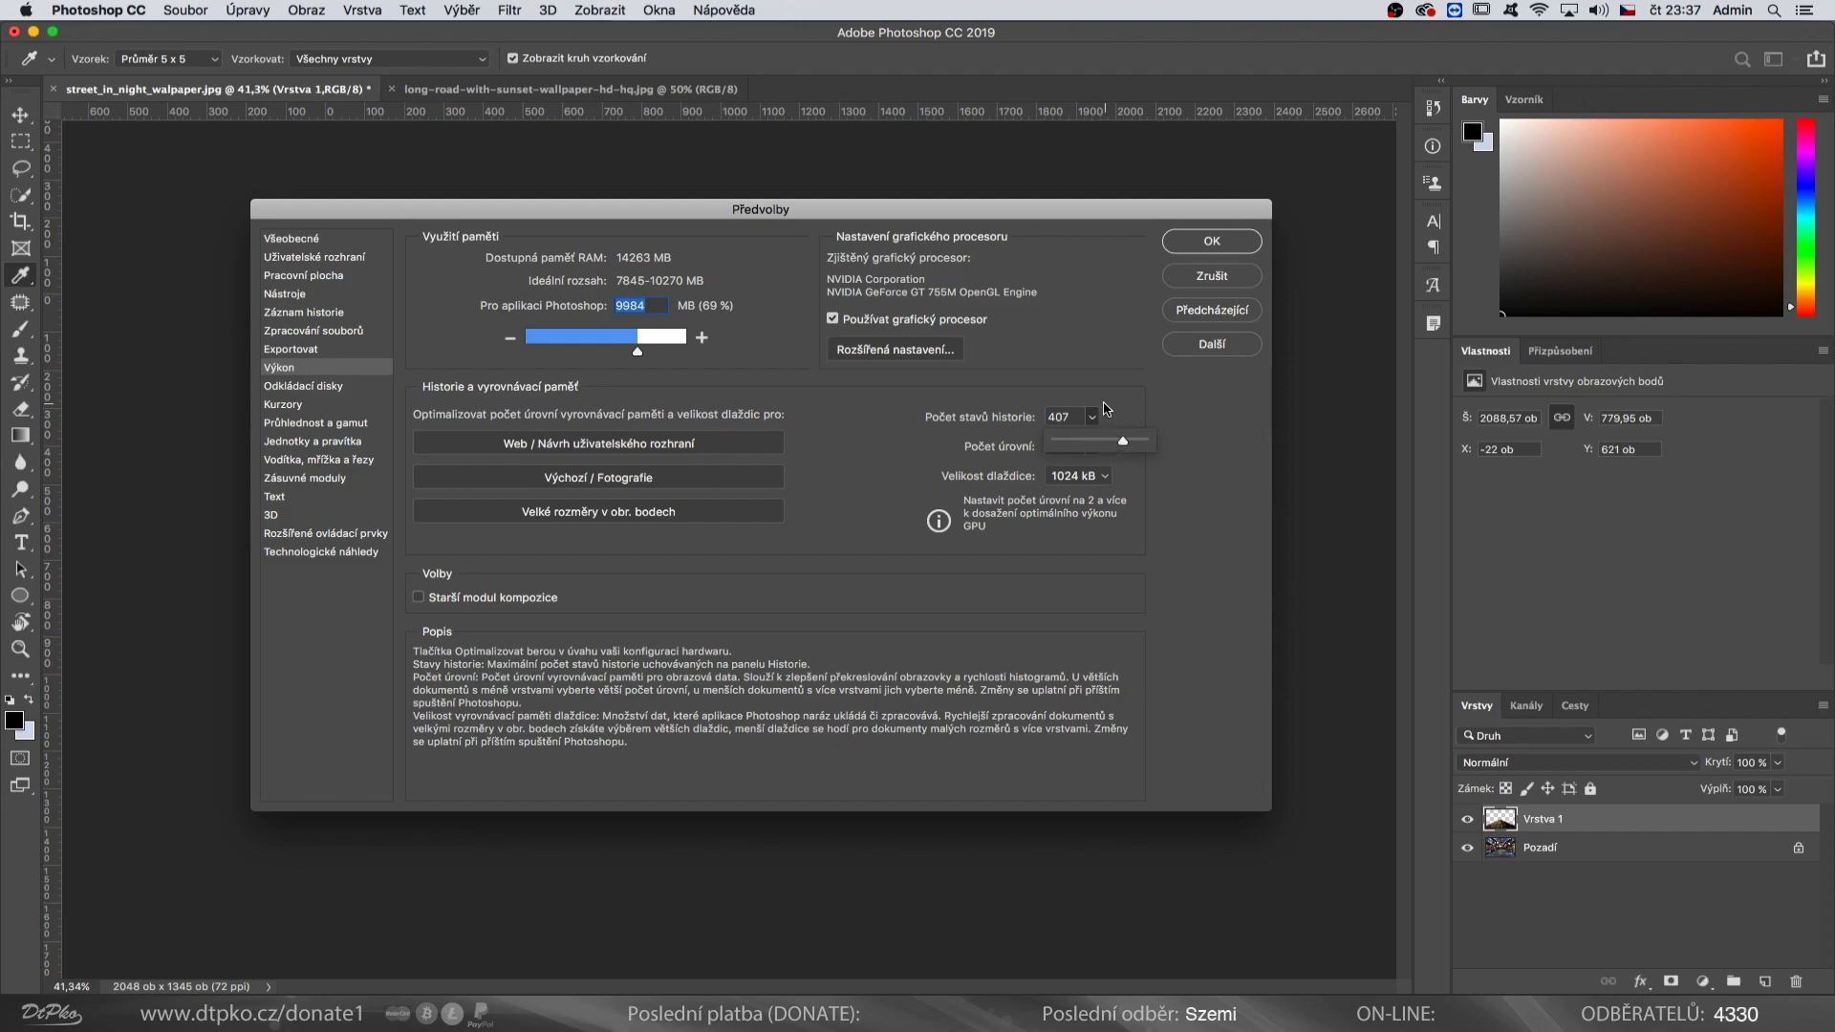
left_click_drag(1123, 441, 1147, 443)
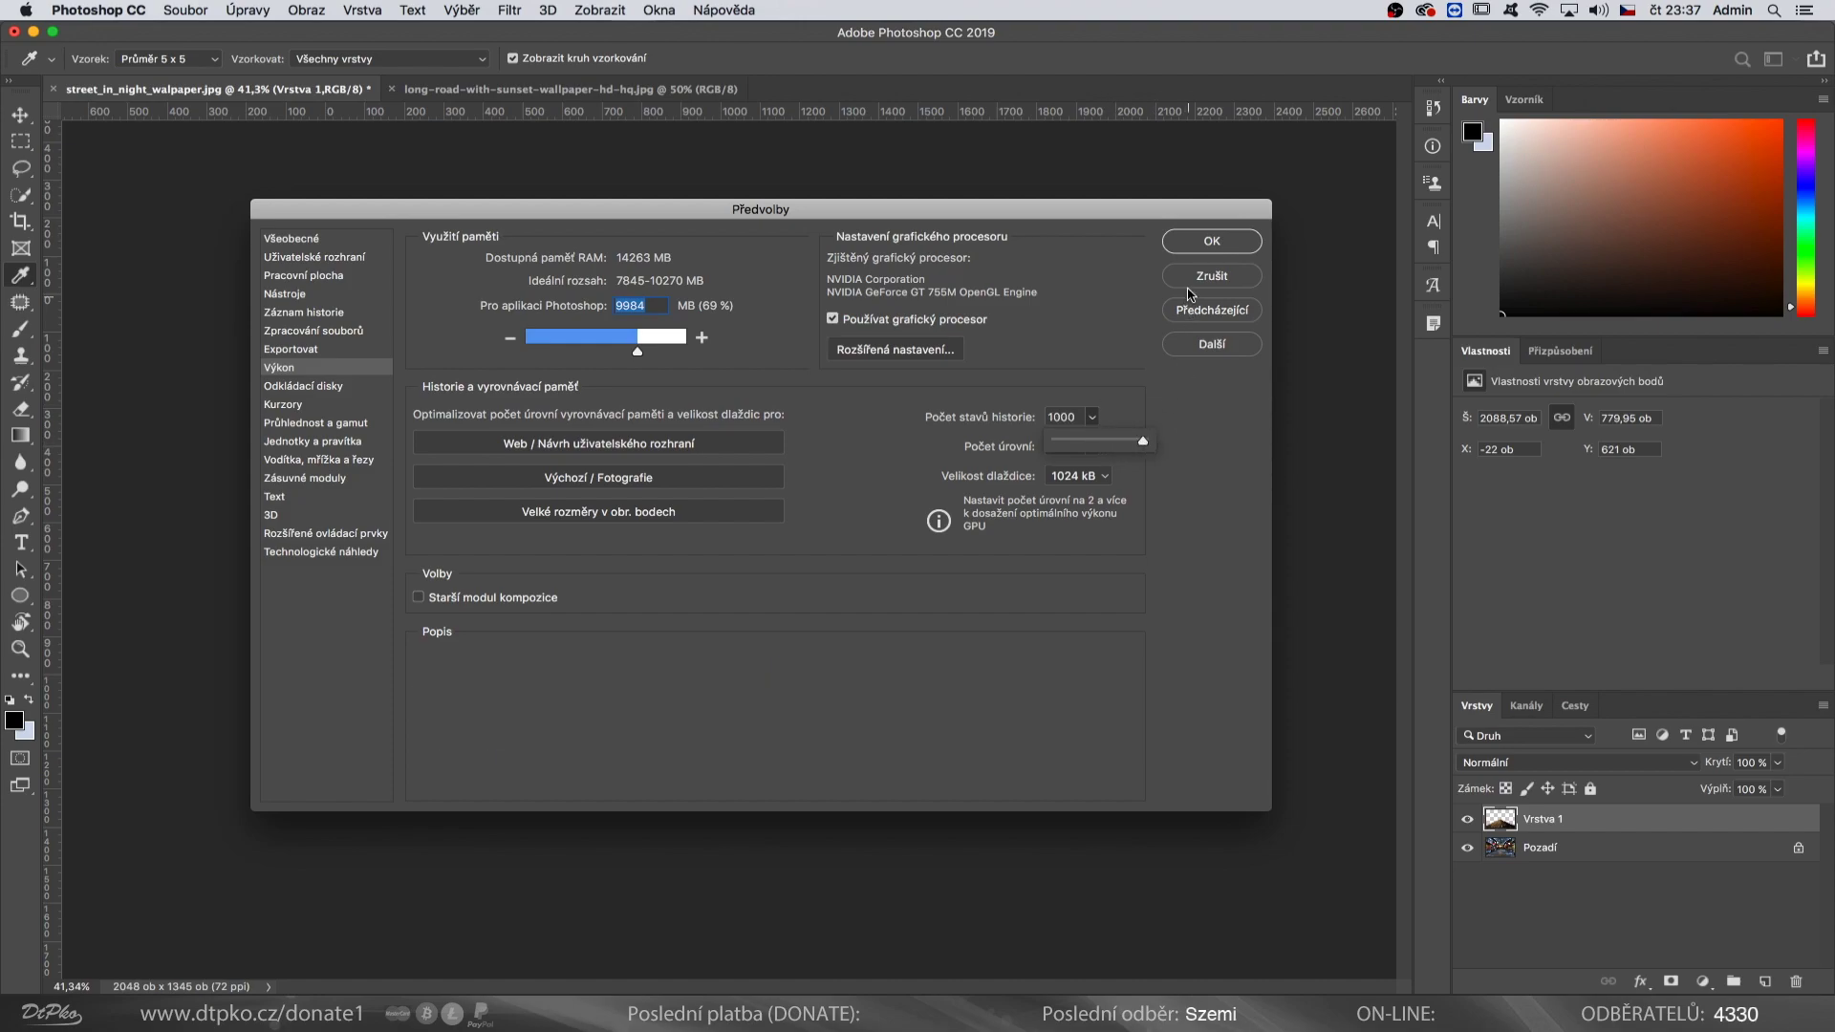
left_click(1180, 242)
key("z")
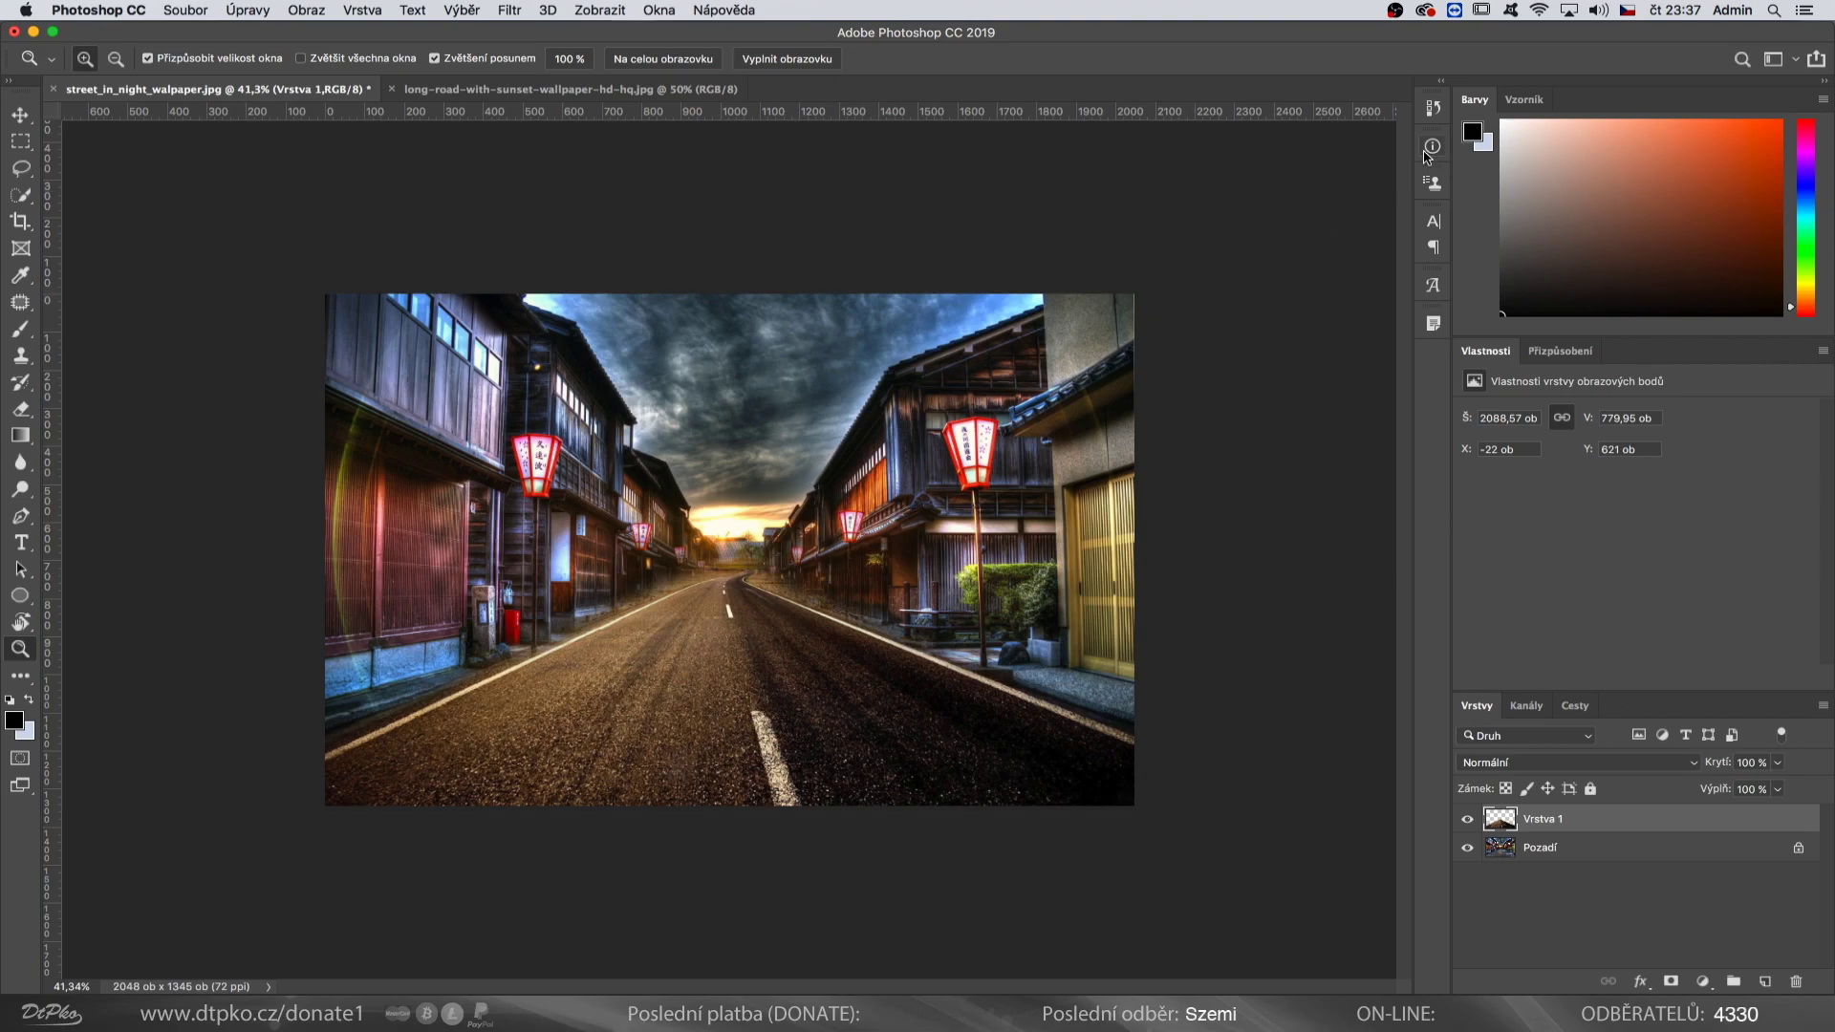
Revert the street photo to its opening snapshot in the History panel, then dismiss the File menu.
left_click(1434, 109)
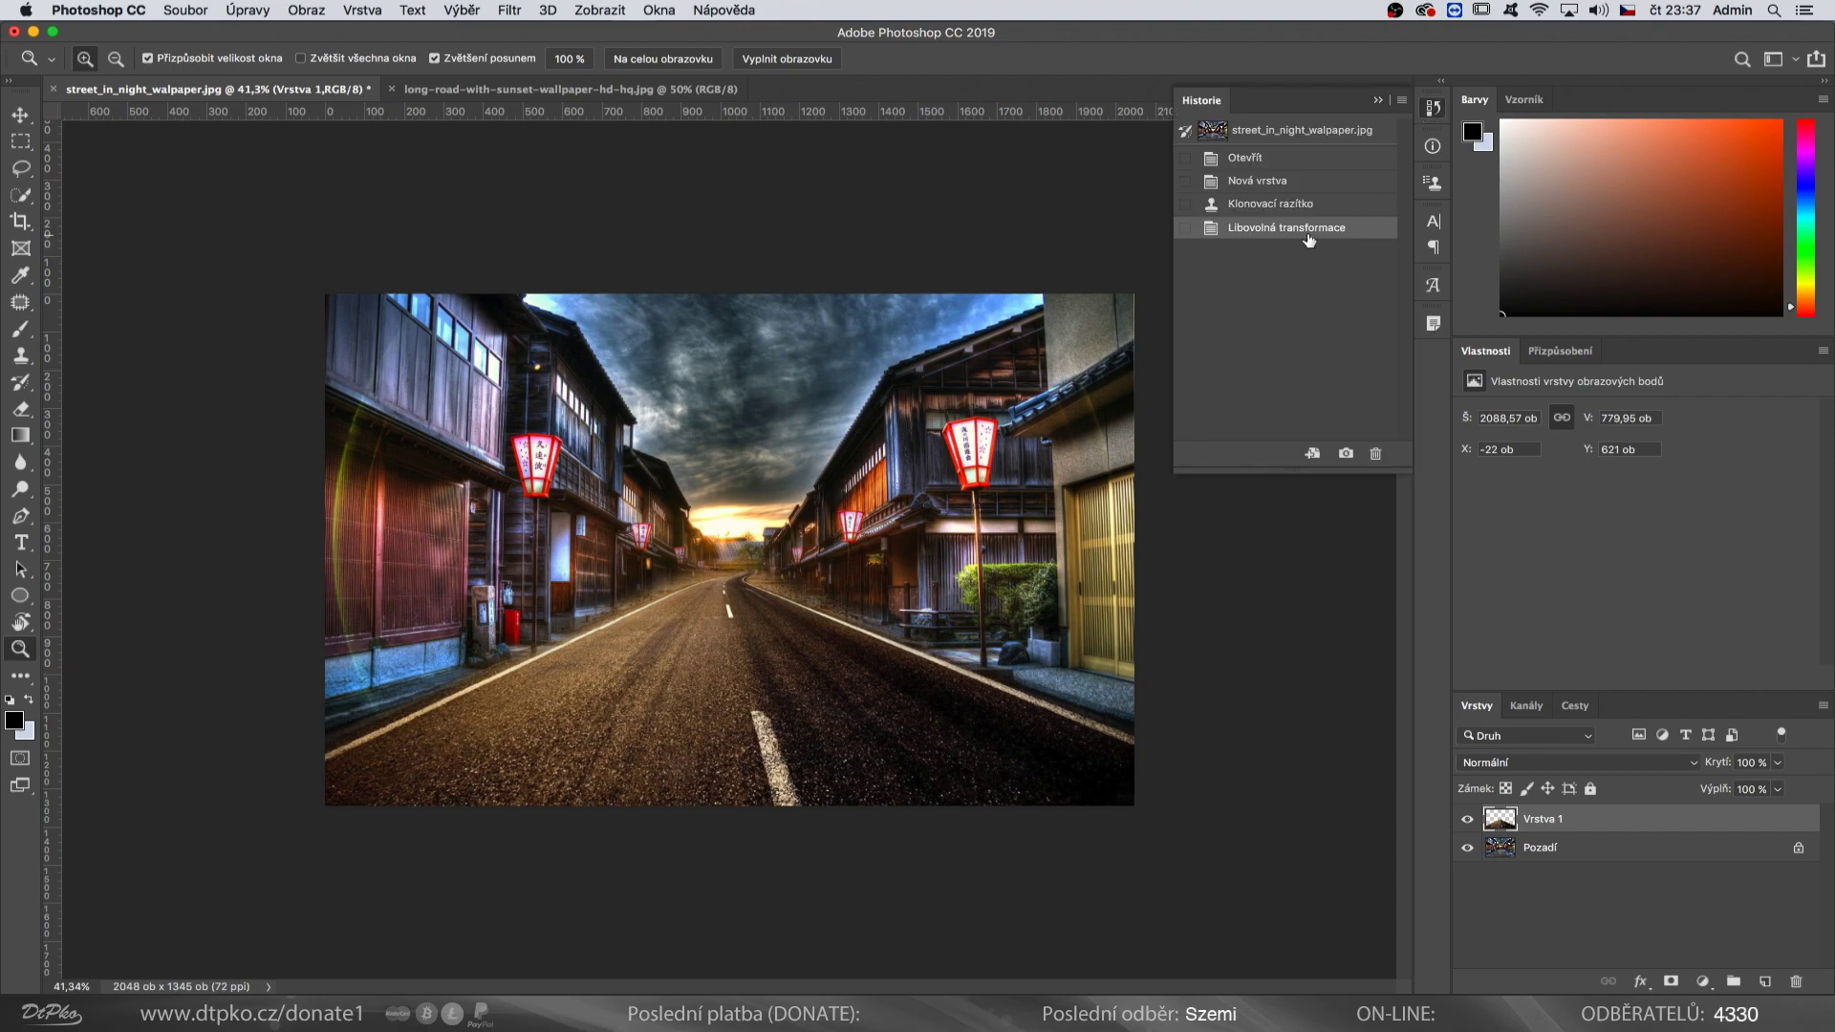
left_click(1269, 133)
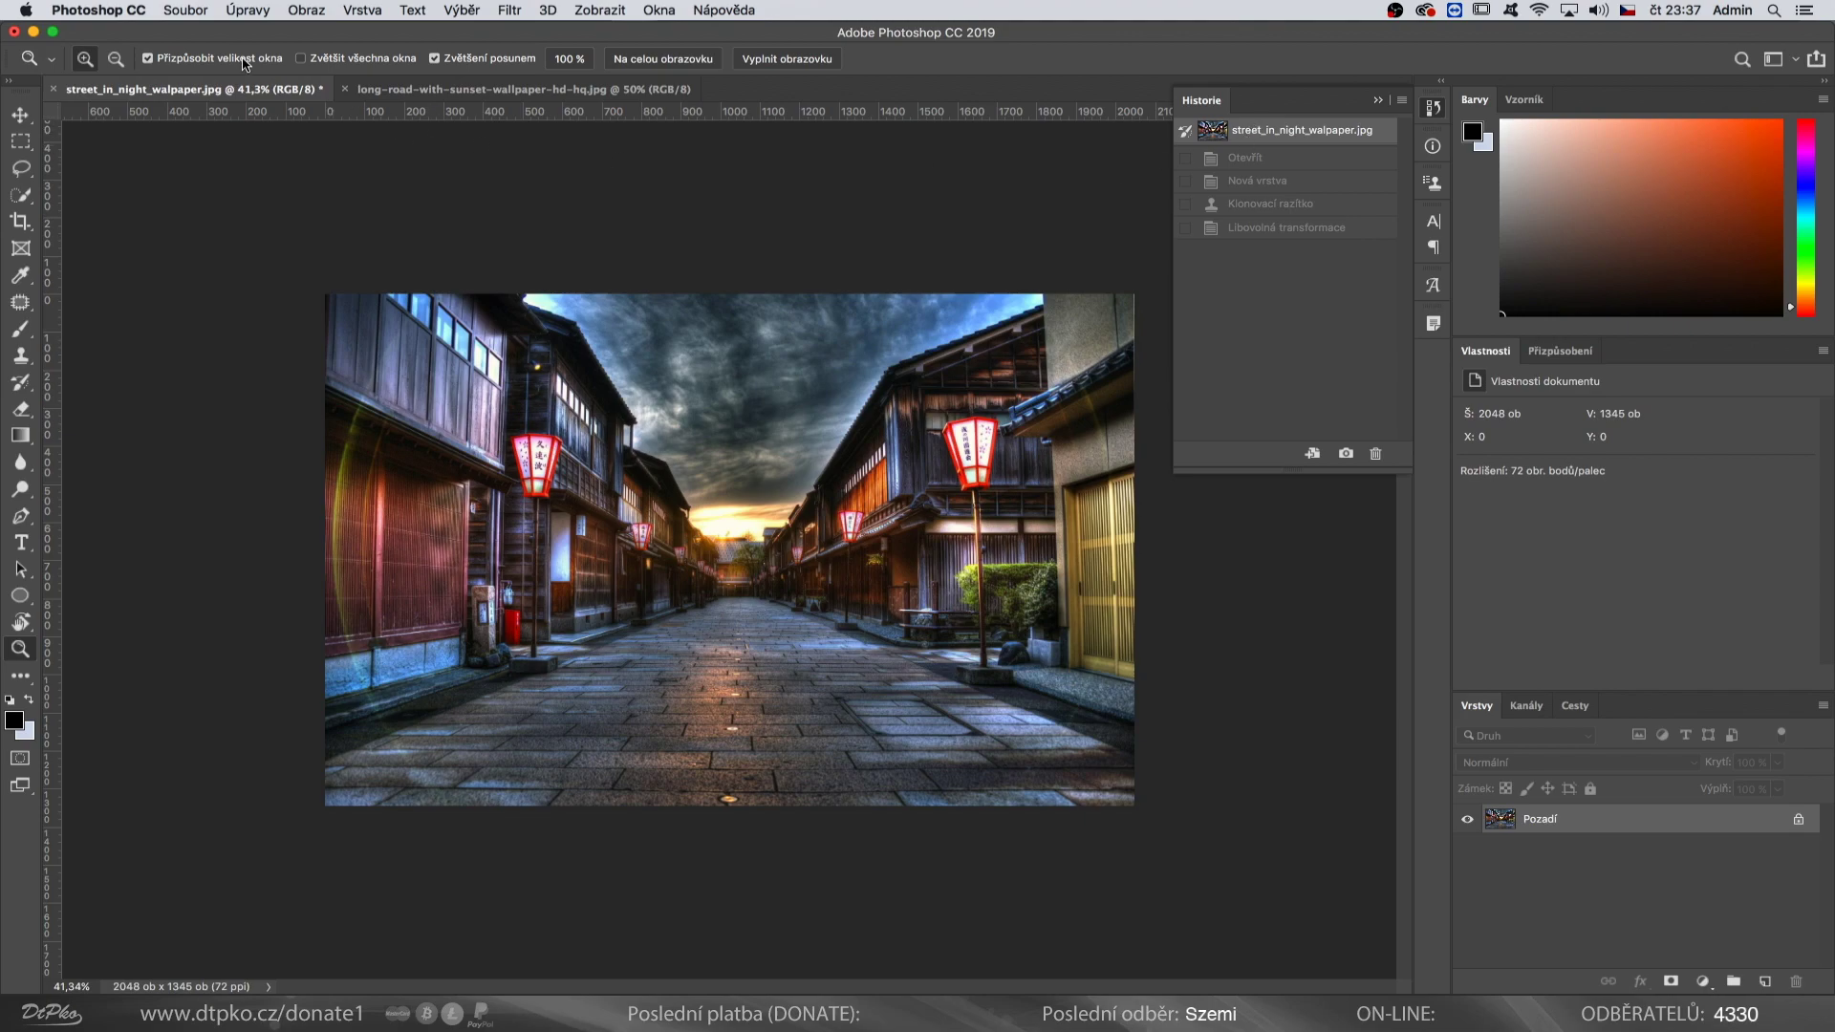
left_click(184, 11)
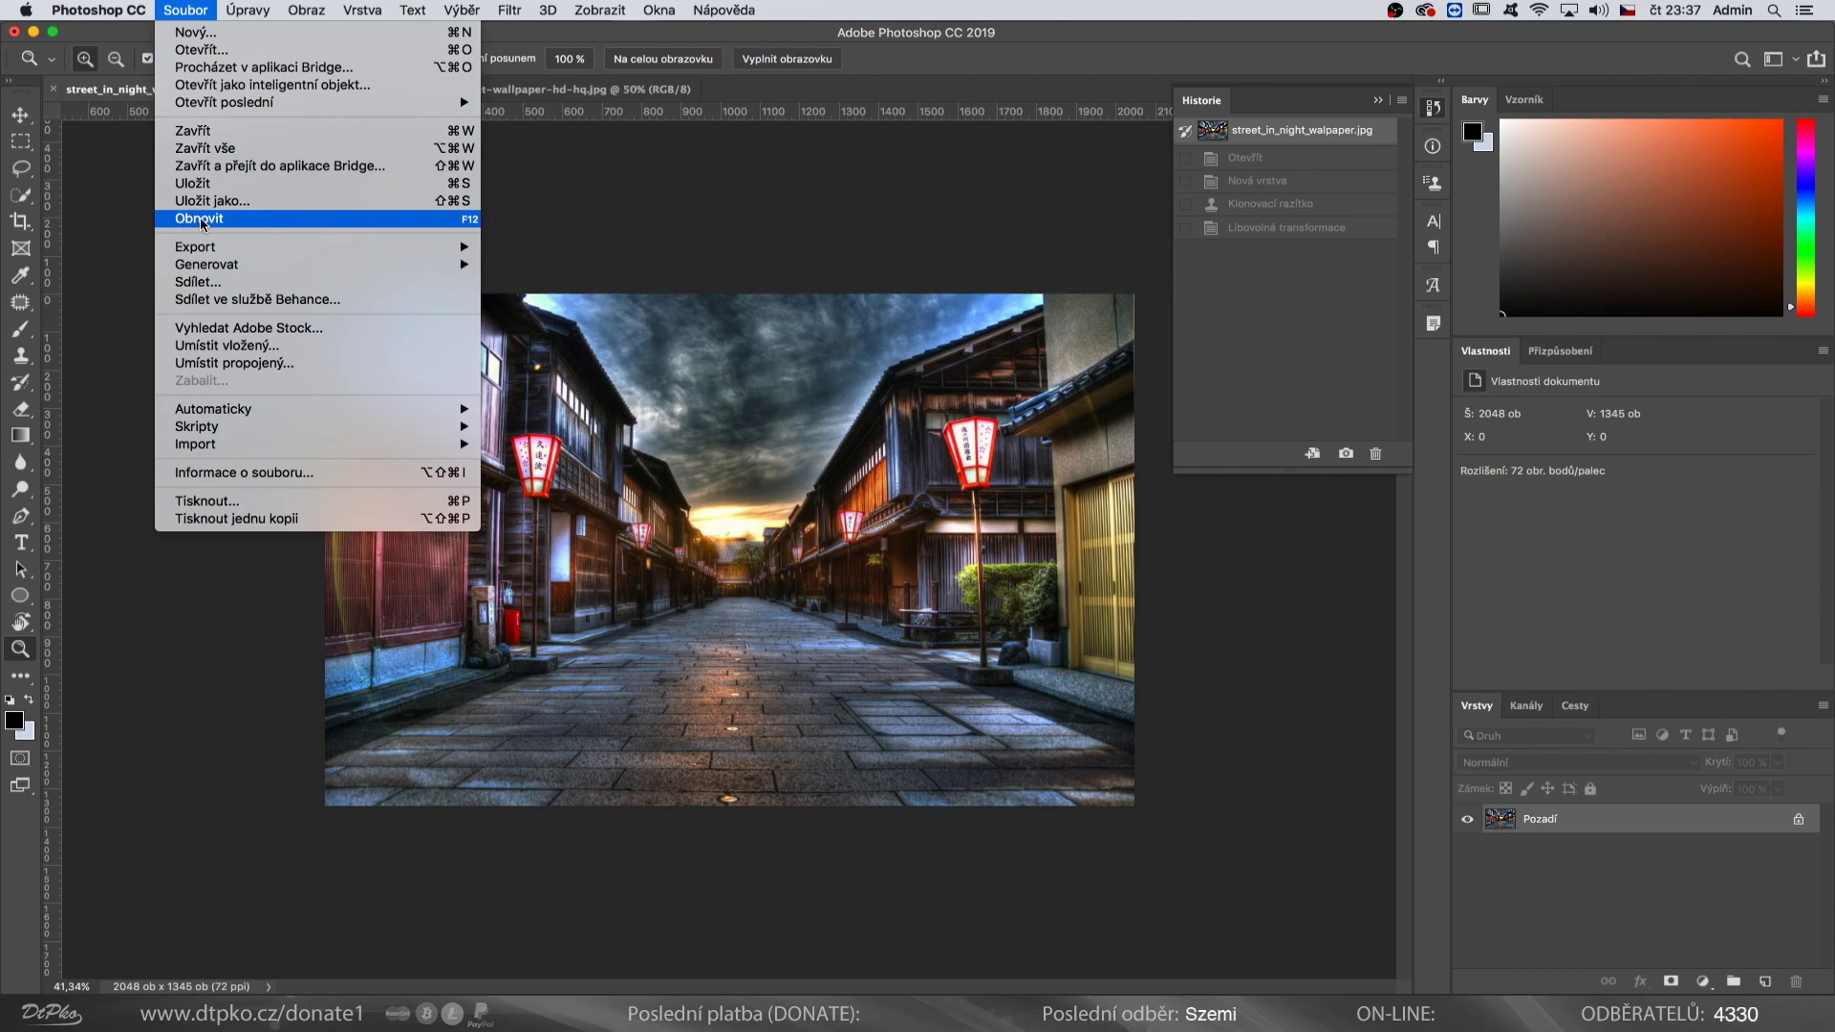
left_click(1283, 302)
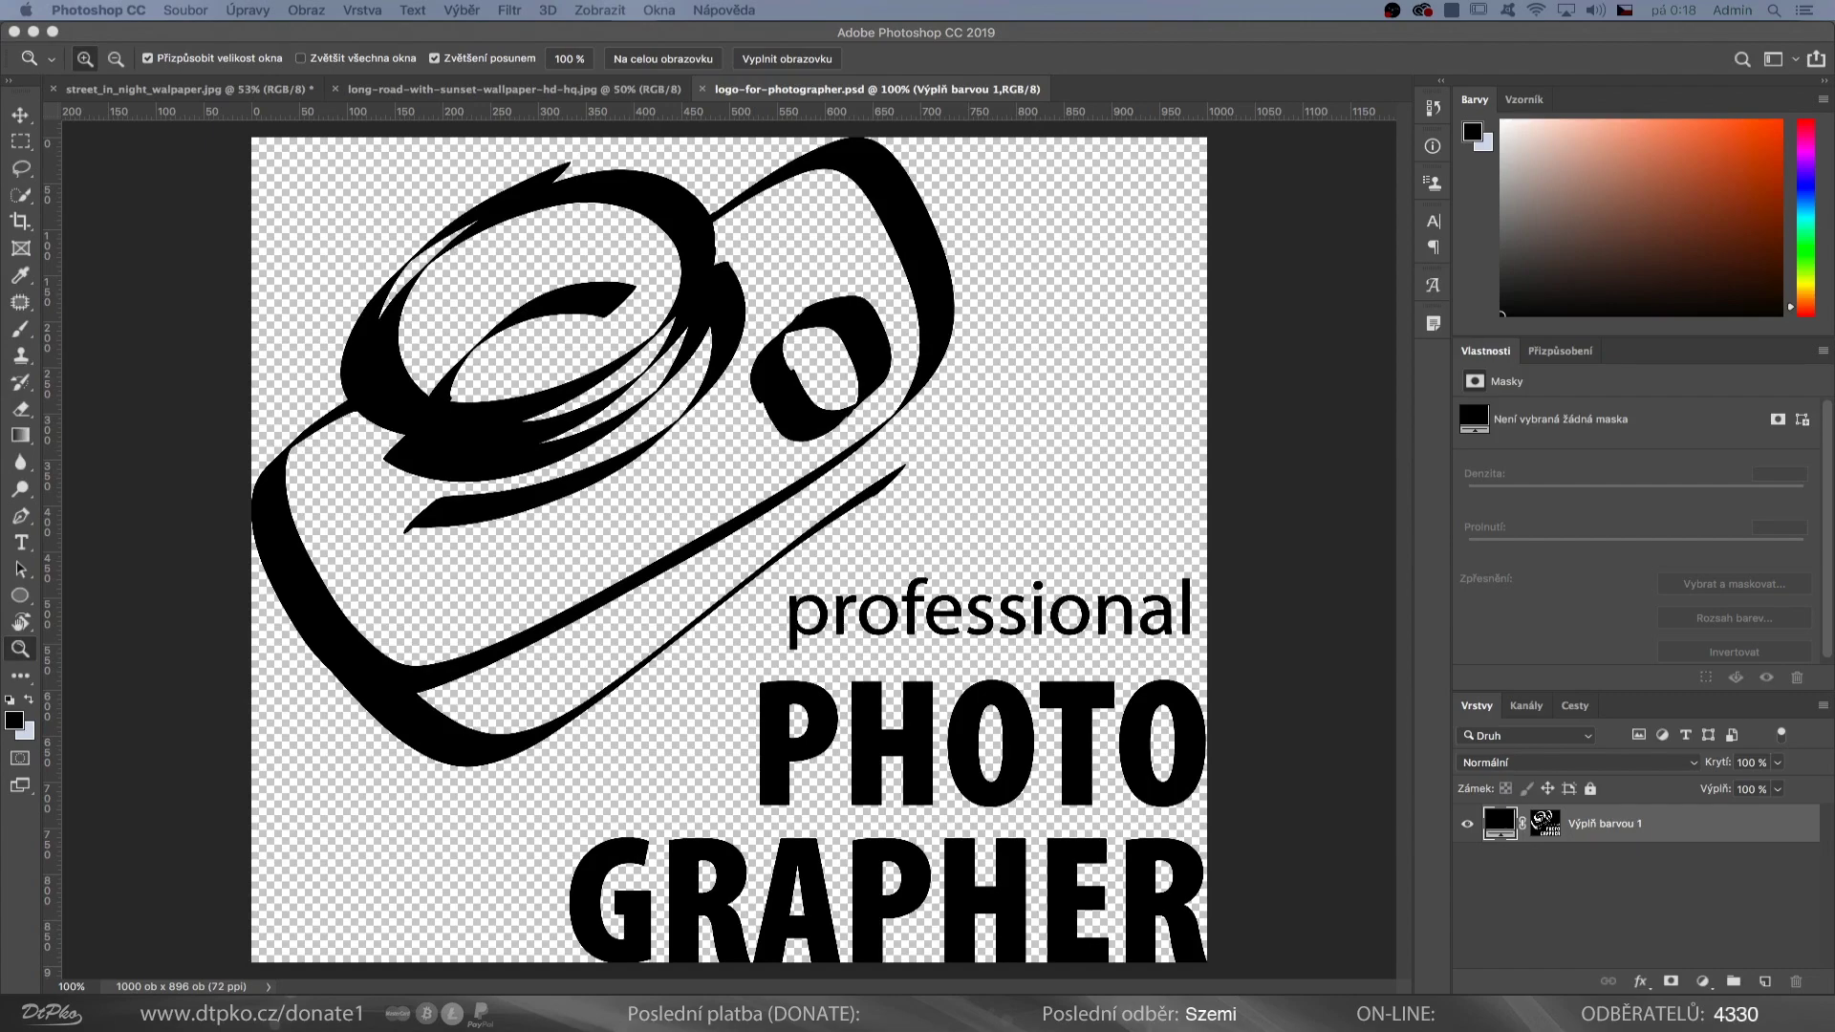
Select the entire logo-for-photographer.psd canvas.
key("super+a")
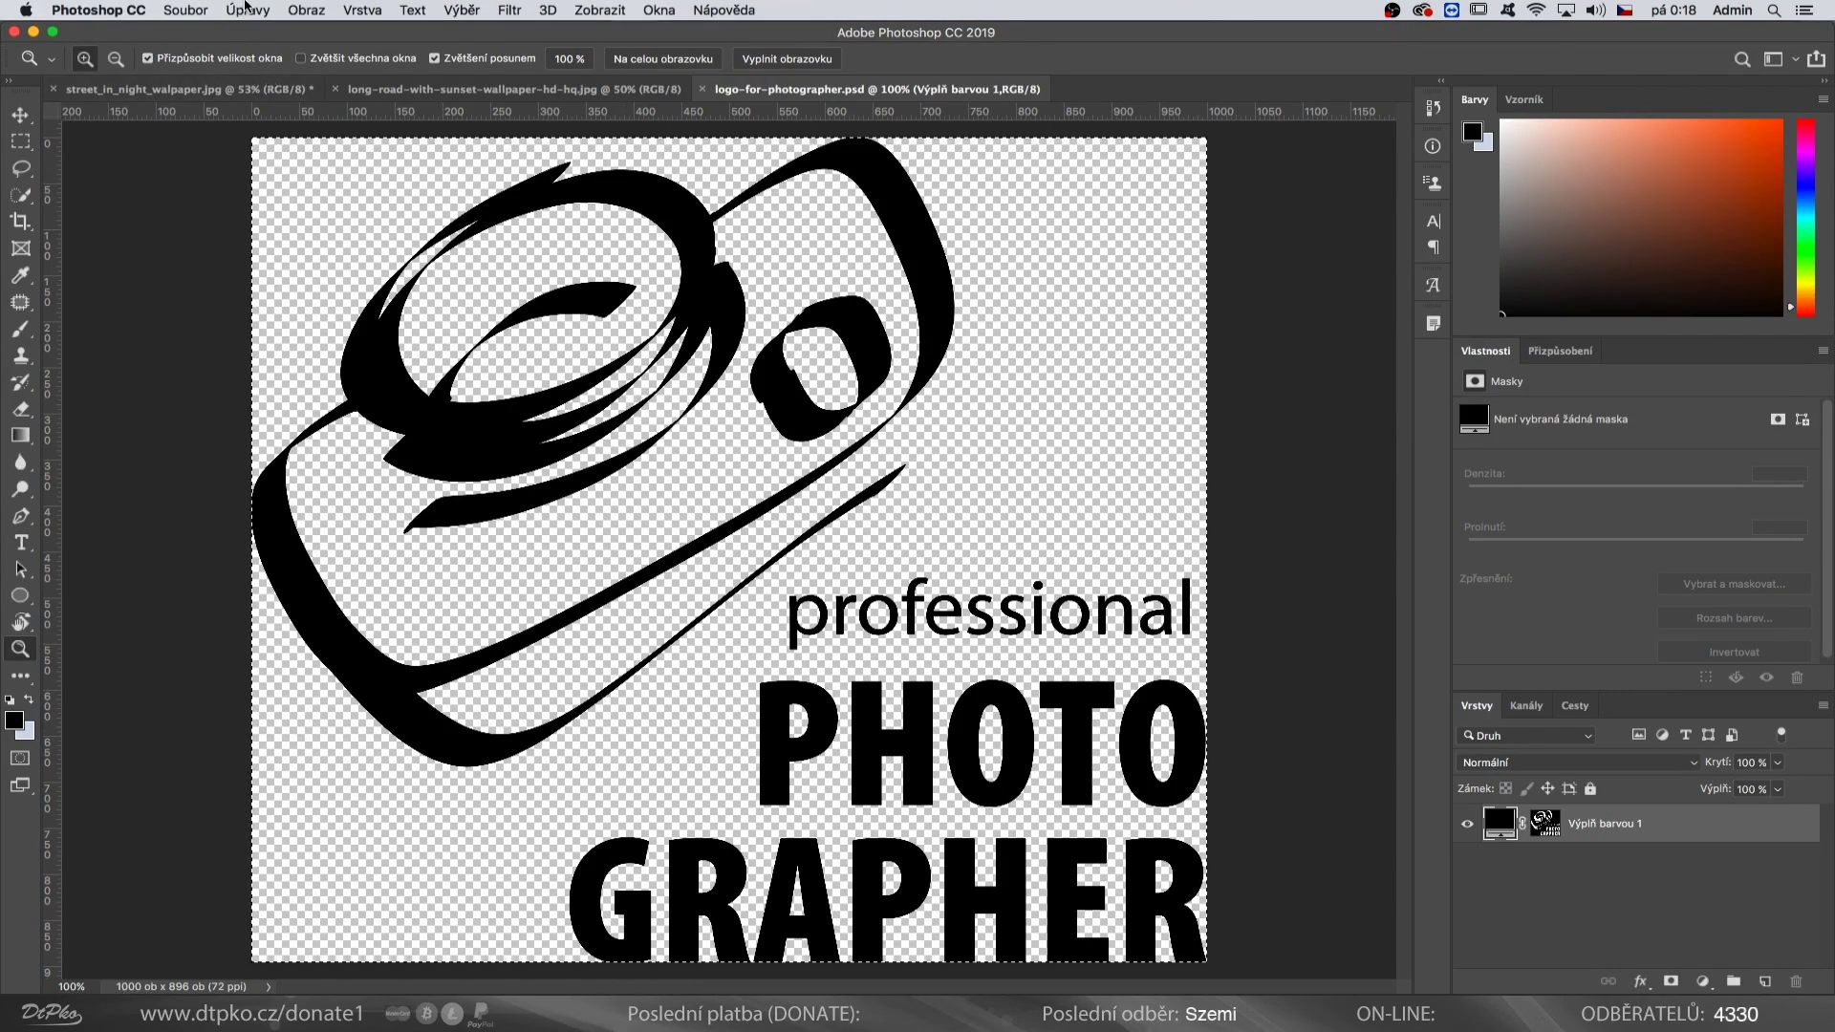
Define the selected camera logo as a new pattern named 'Vodoznak'.
left_click(248, 11)
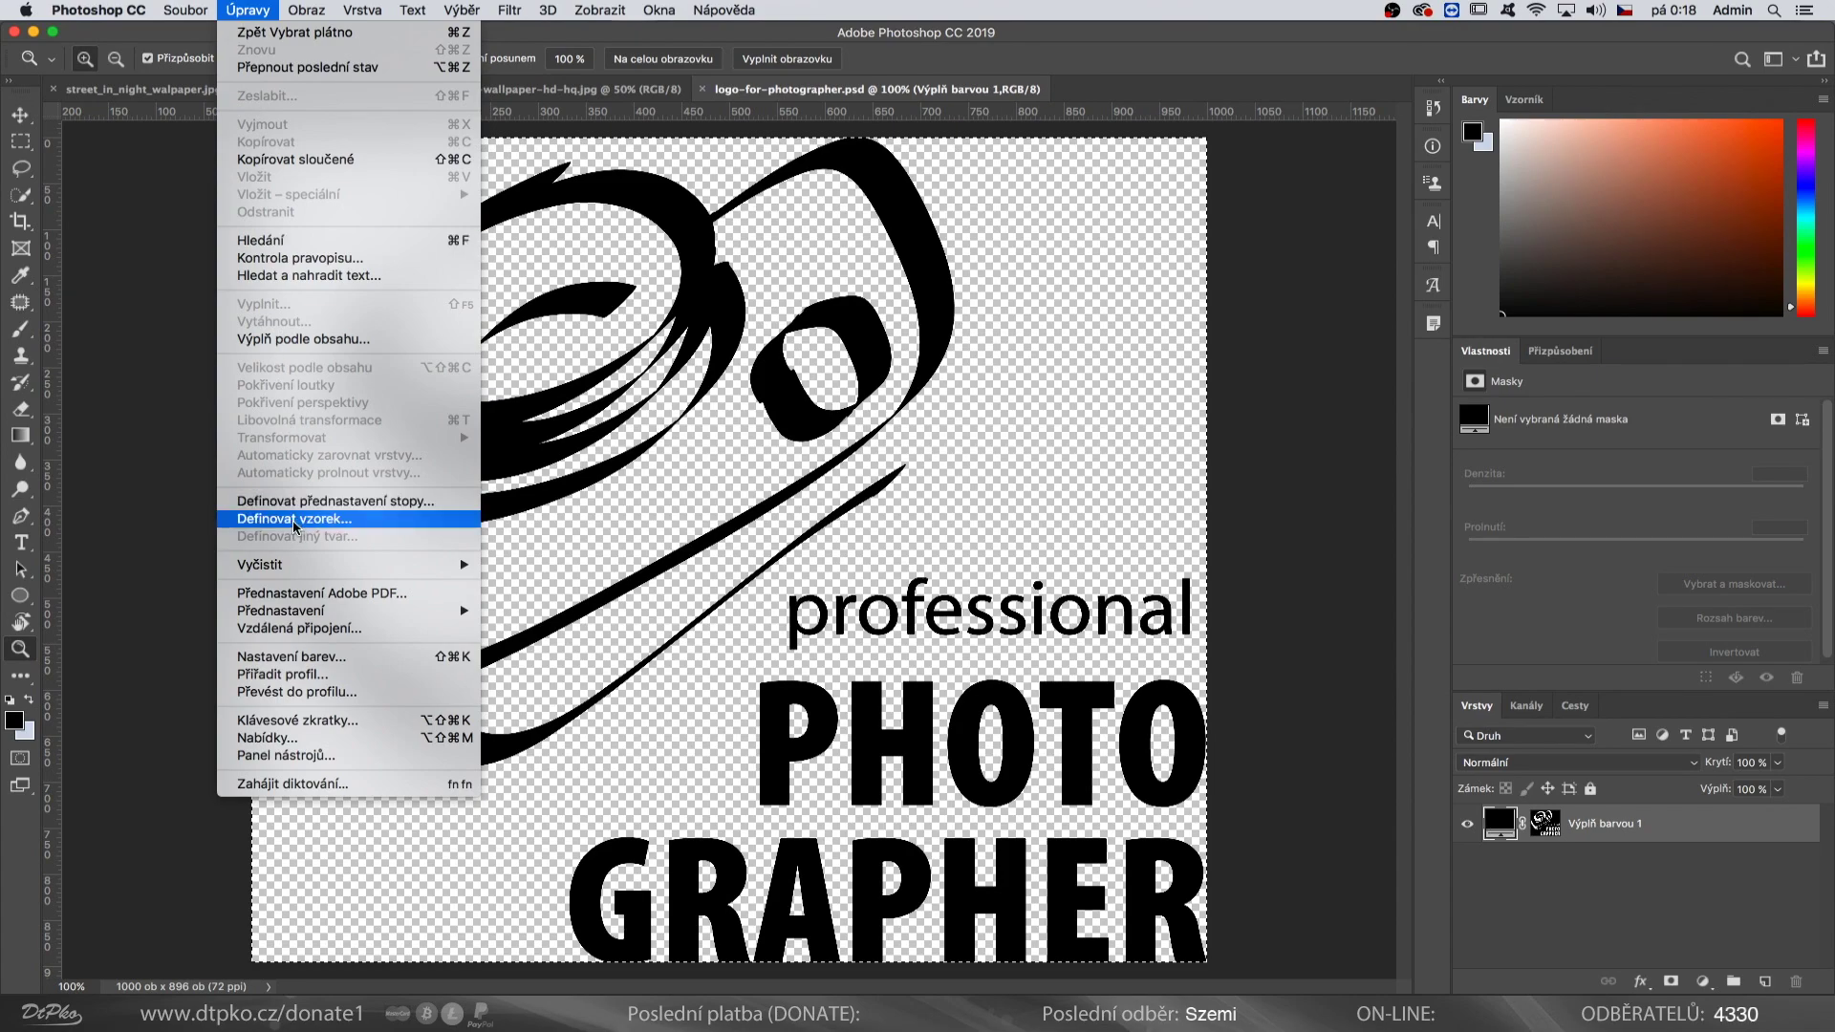
left_click(294, 518)
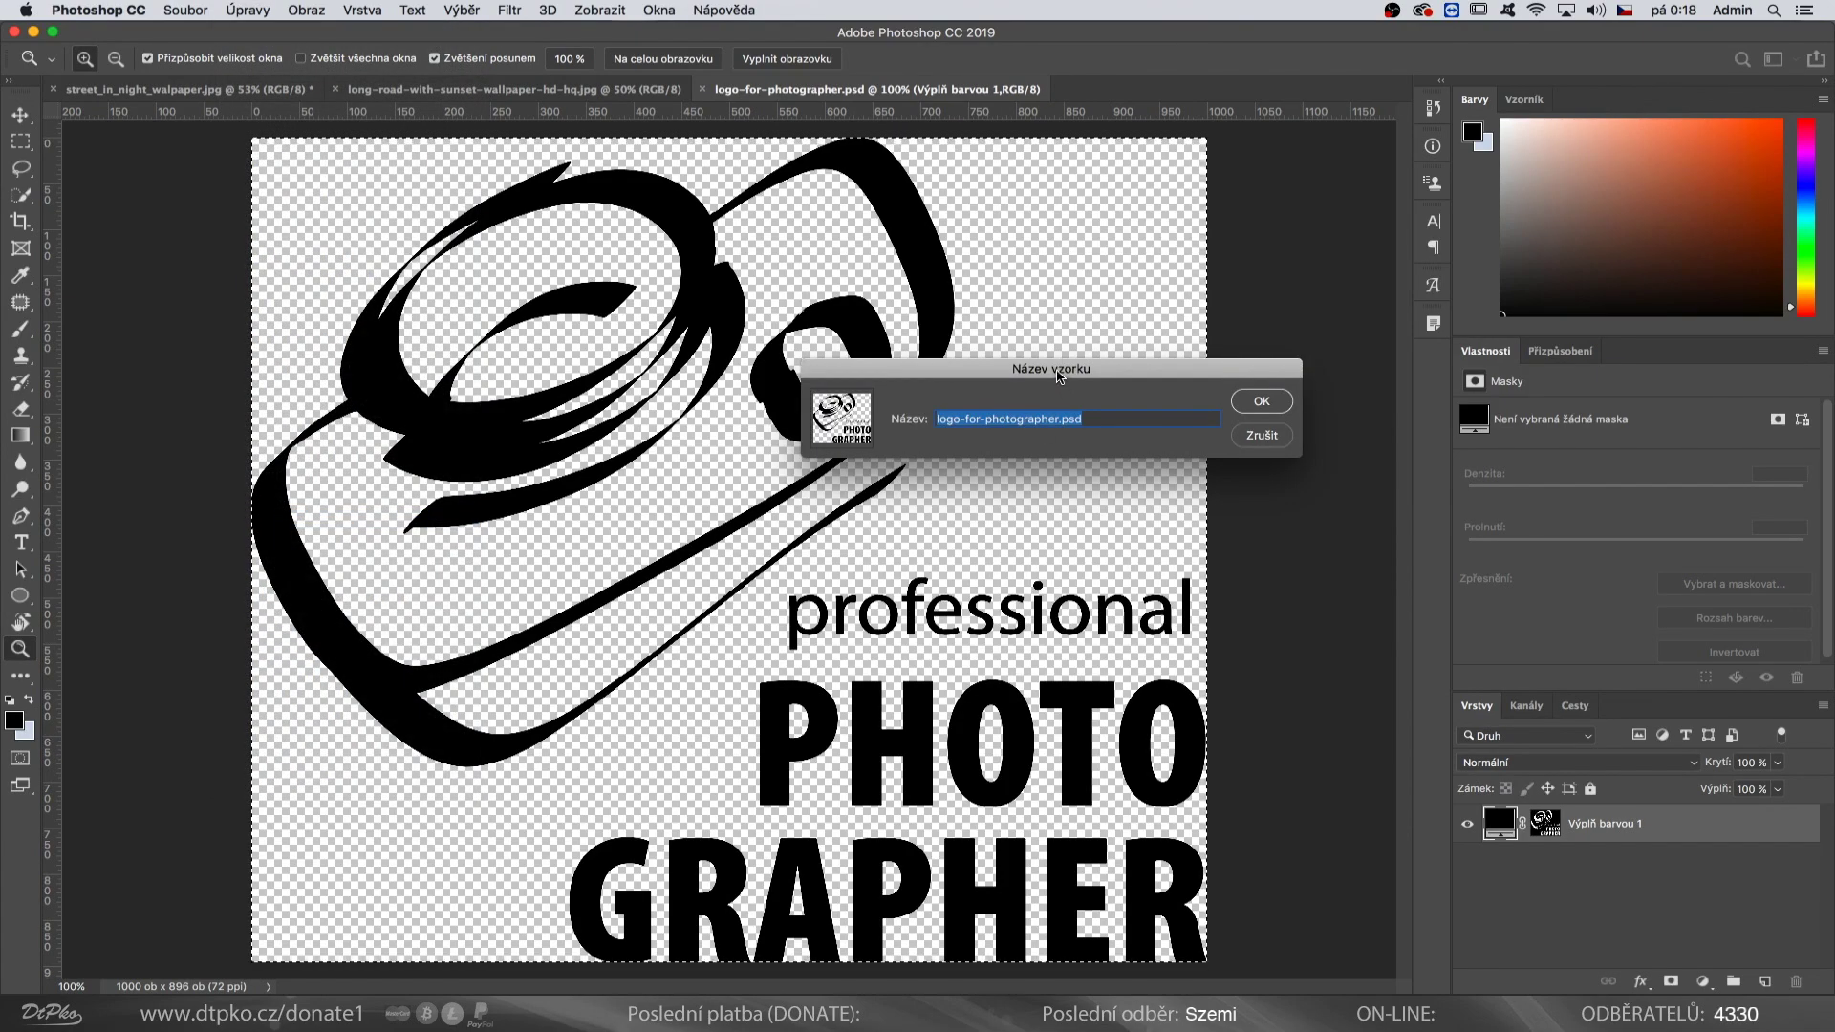
left_click_drag(1063, 378, 1040, 348)
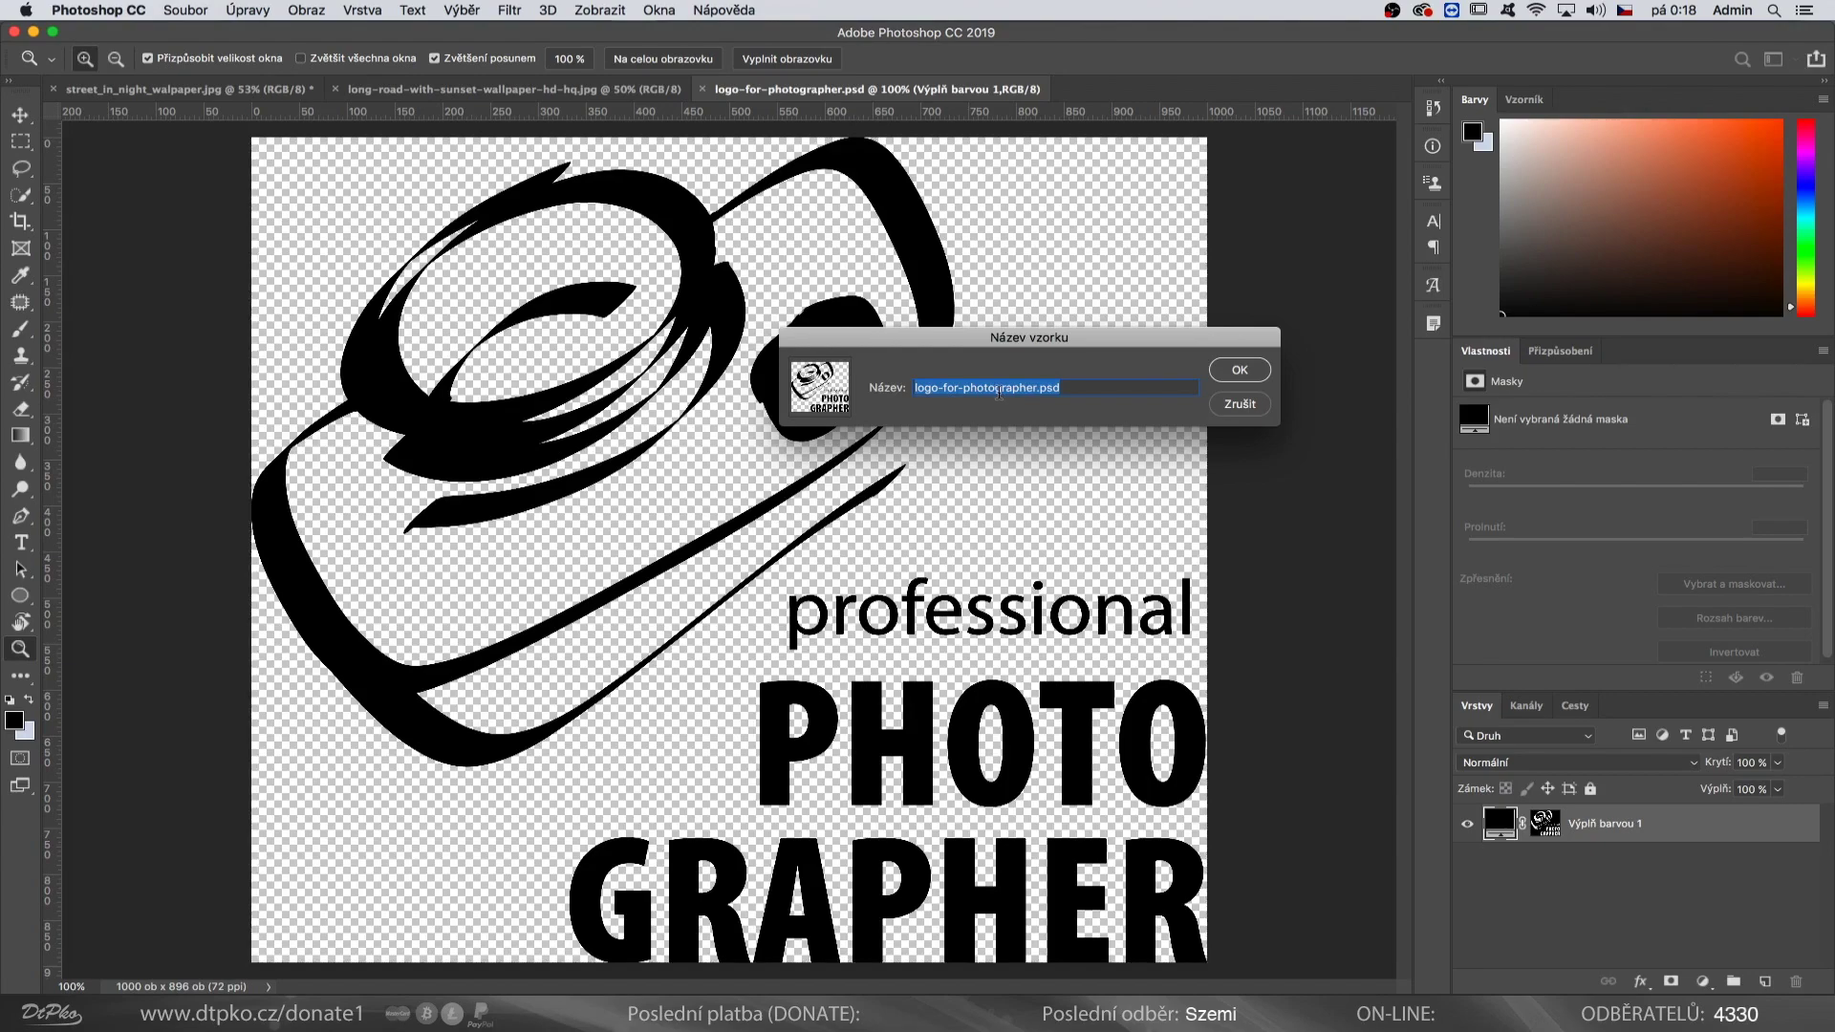
type("Vodoznak")
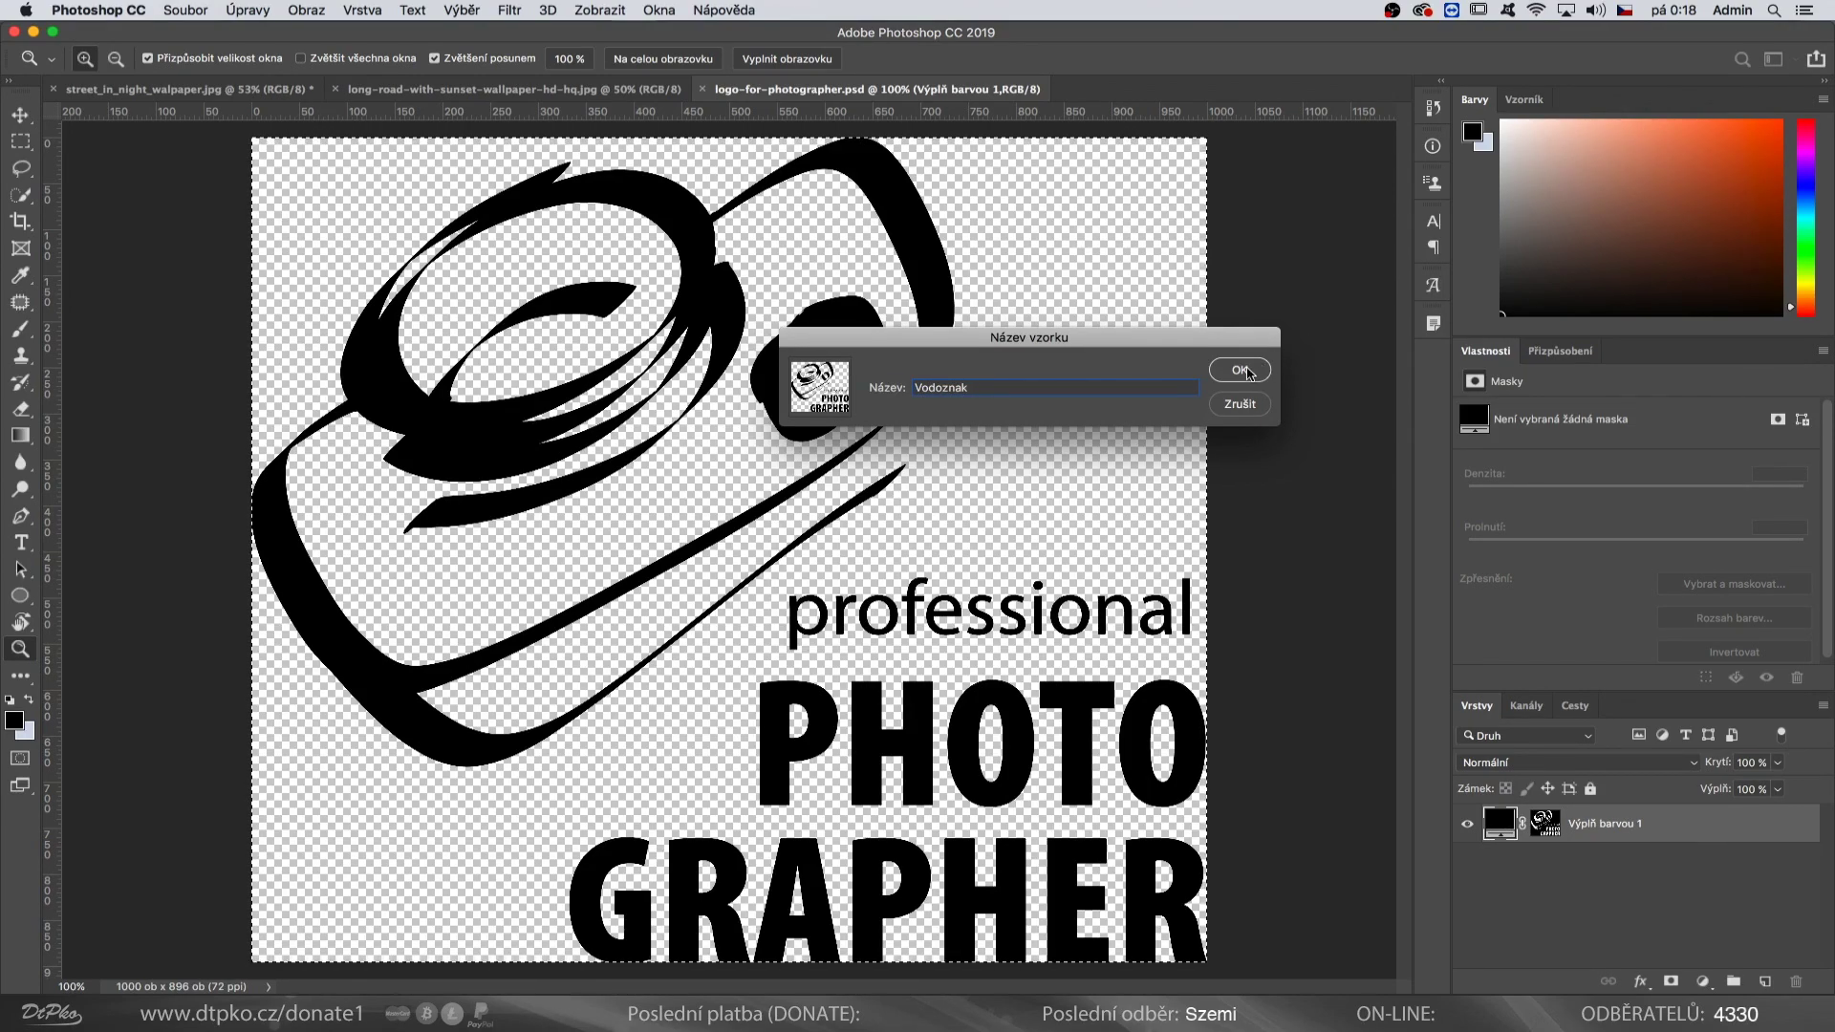
left_click(1244, 409)
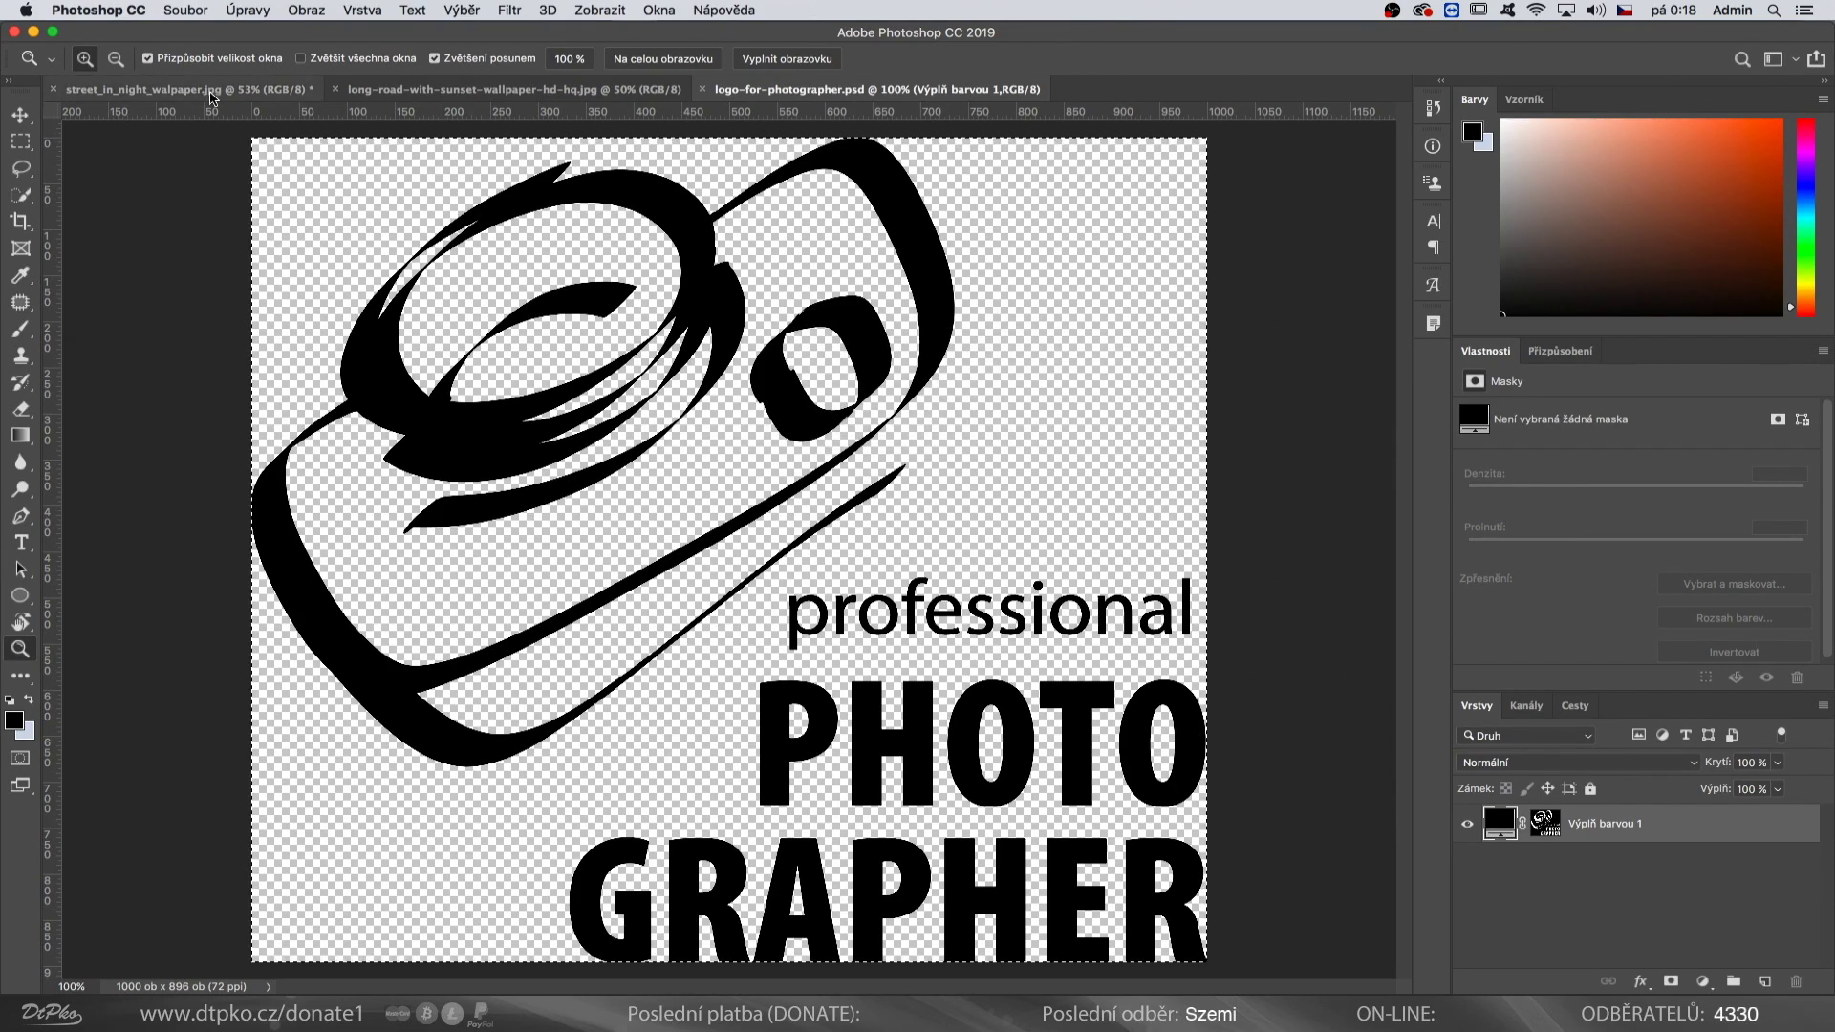
Add a new layer to the street photo and fill it with a Pattern using the Brick Fill script.
left_click(212, 89)
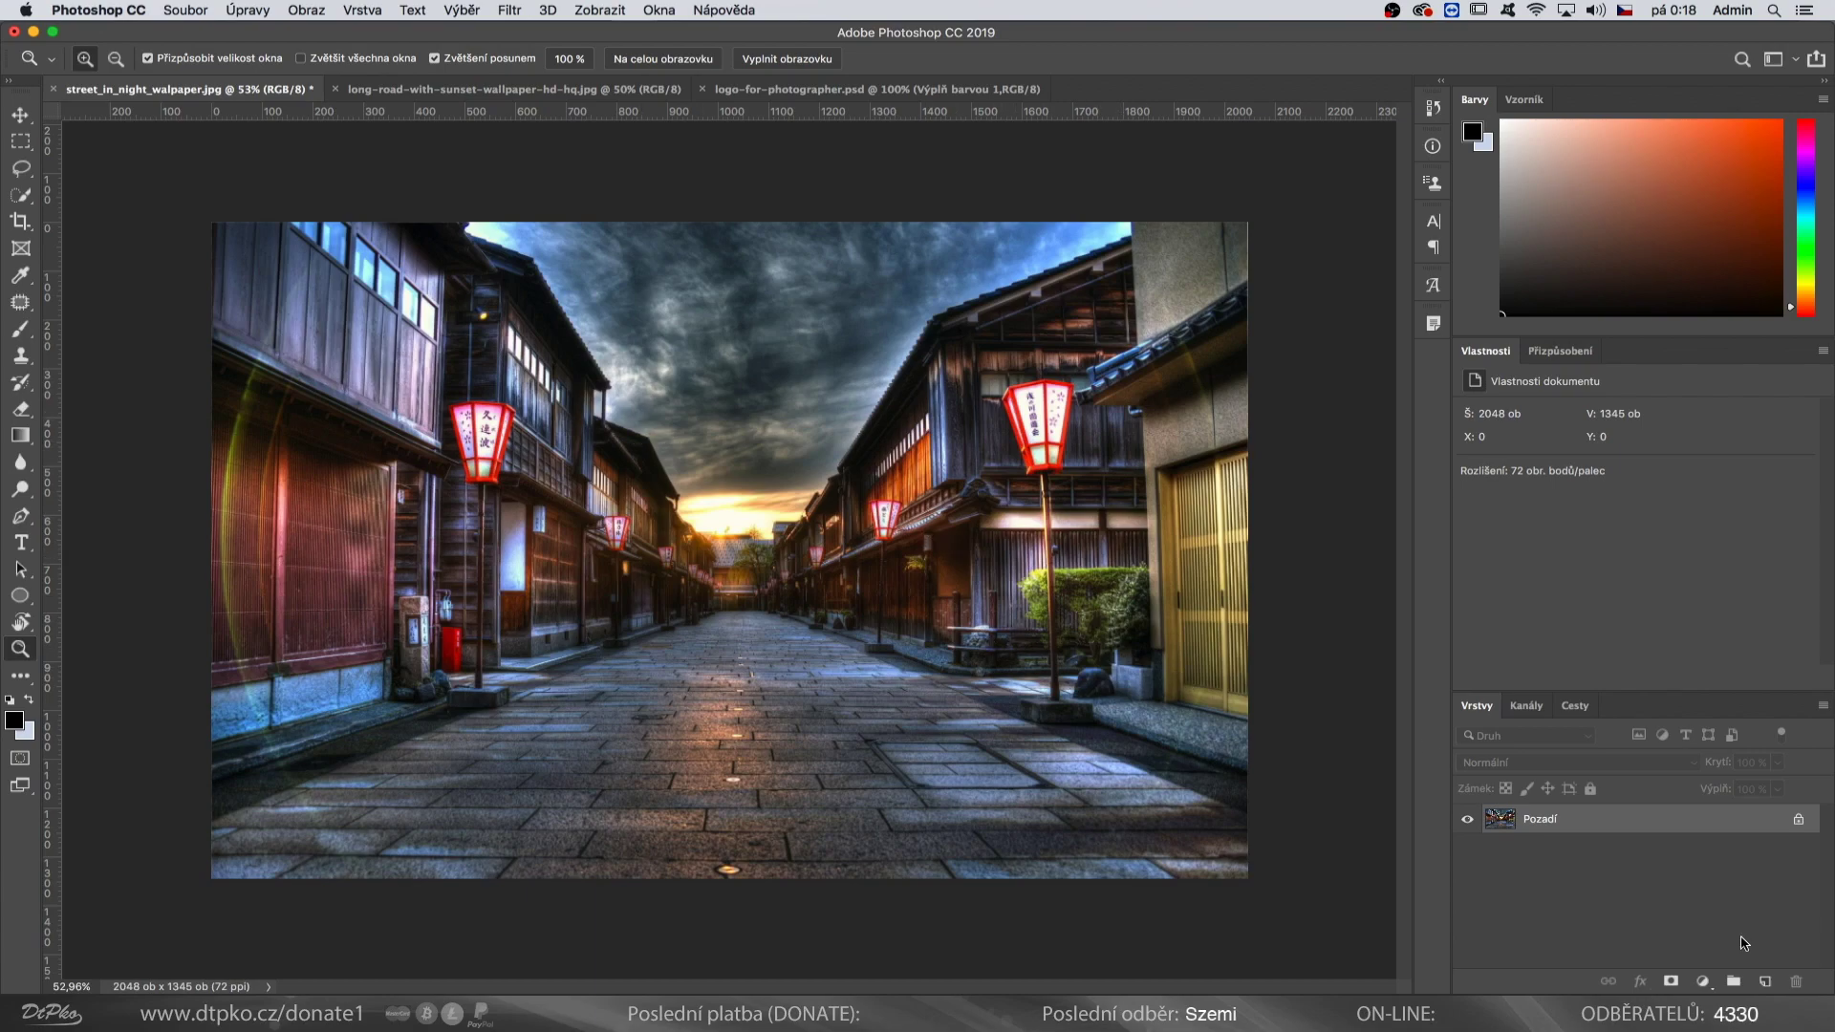
left_click(1765, 982)
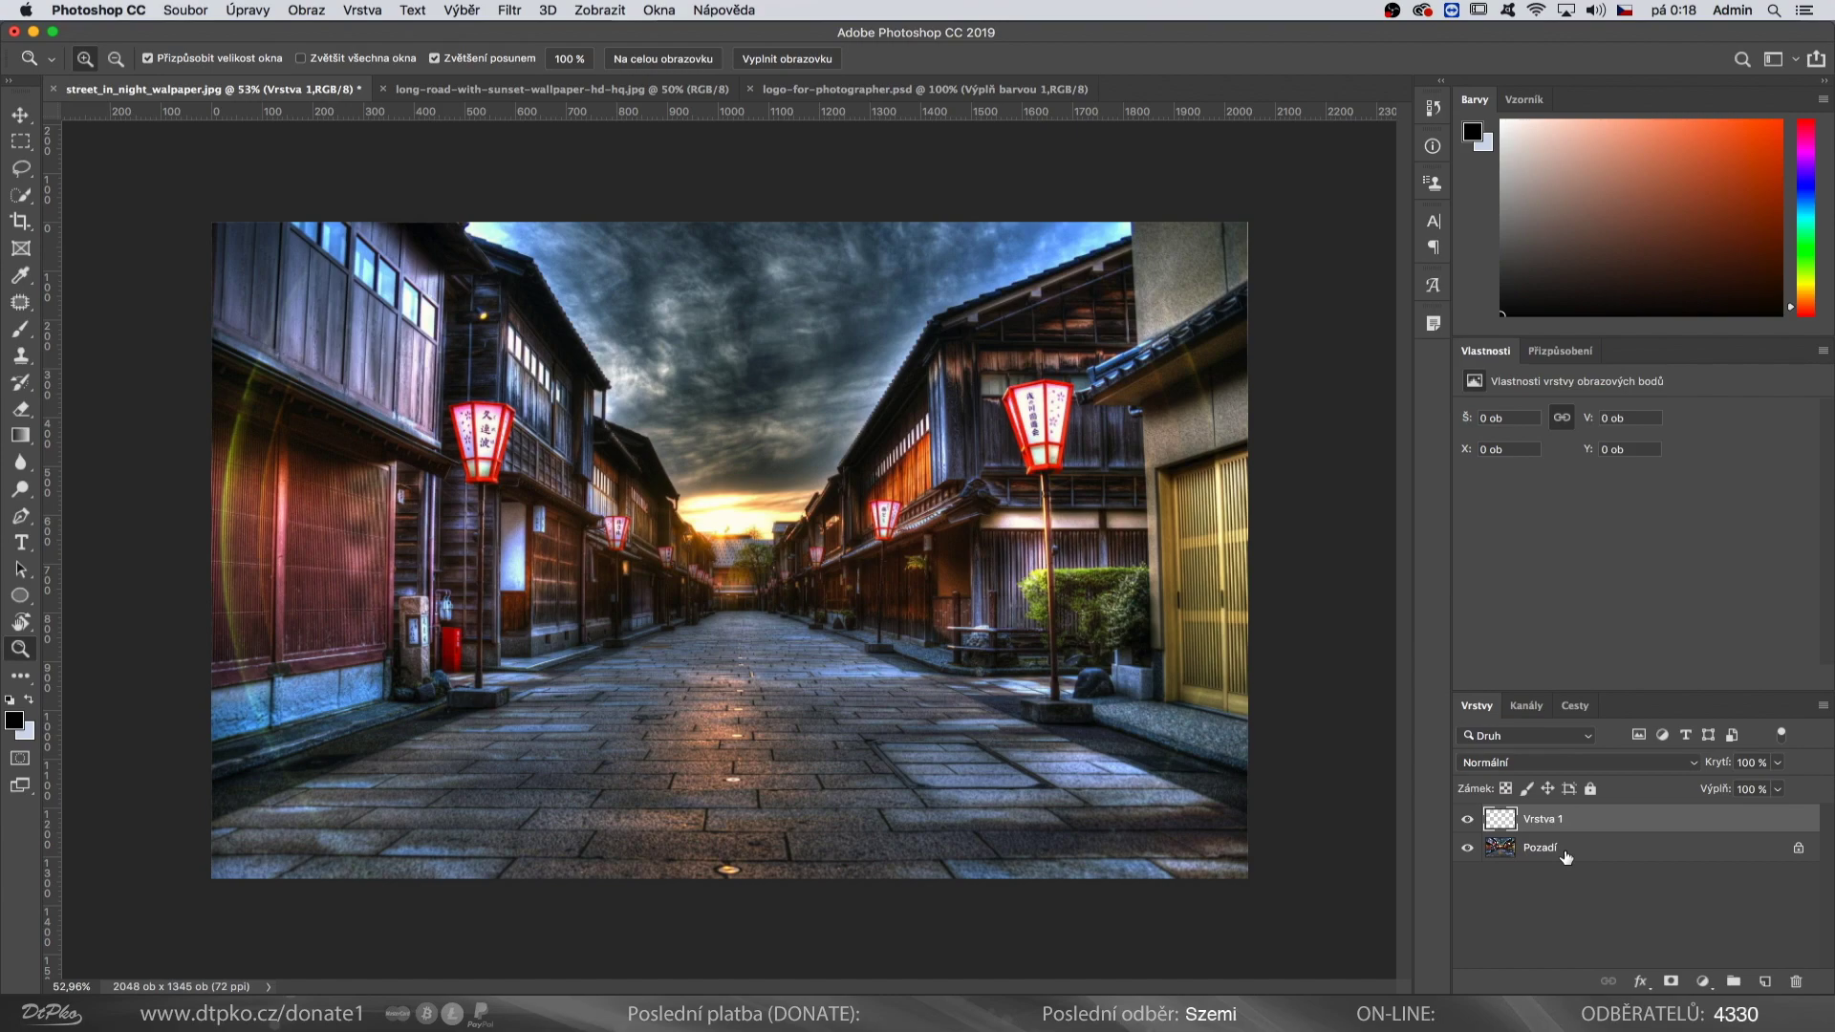
key("shift+F5")
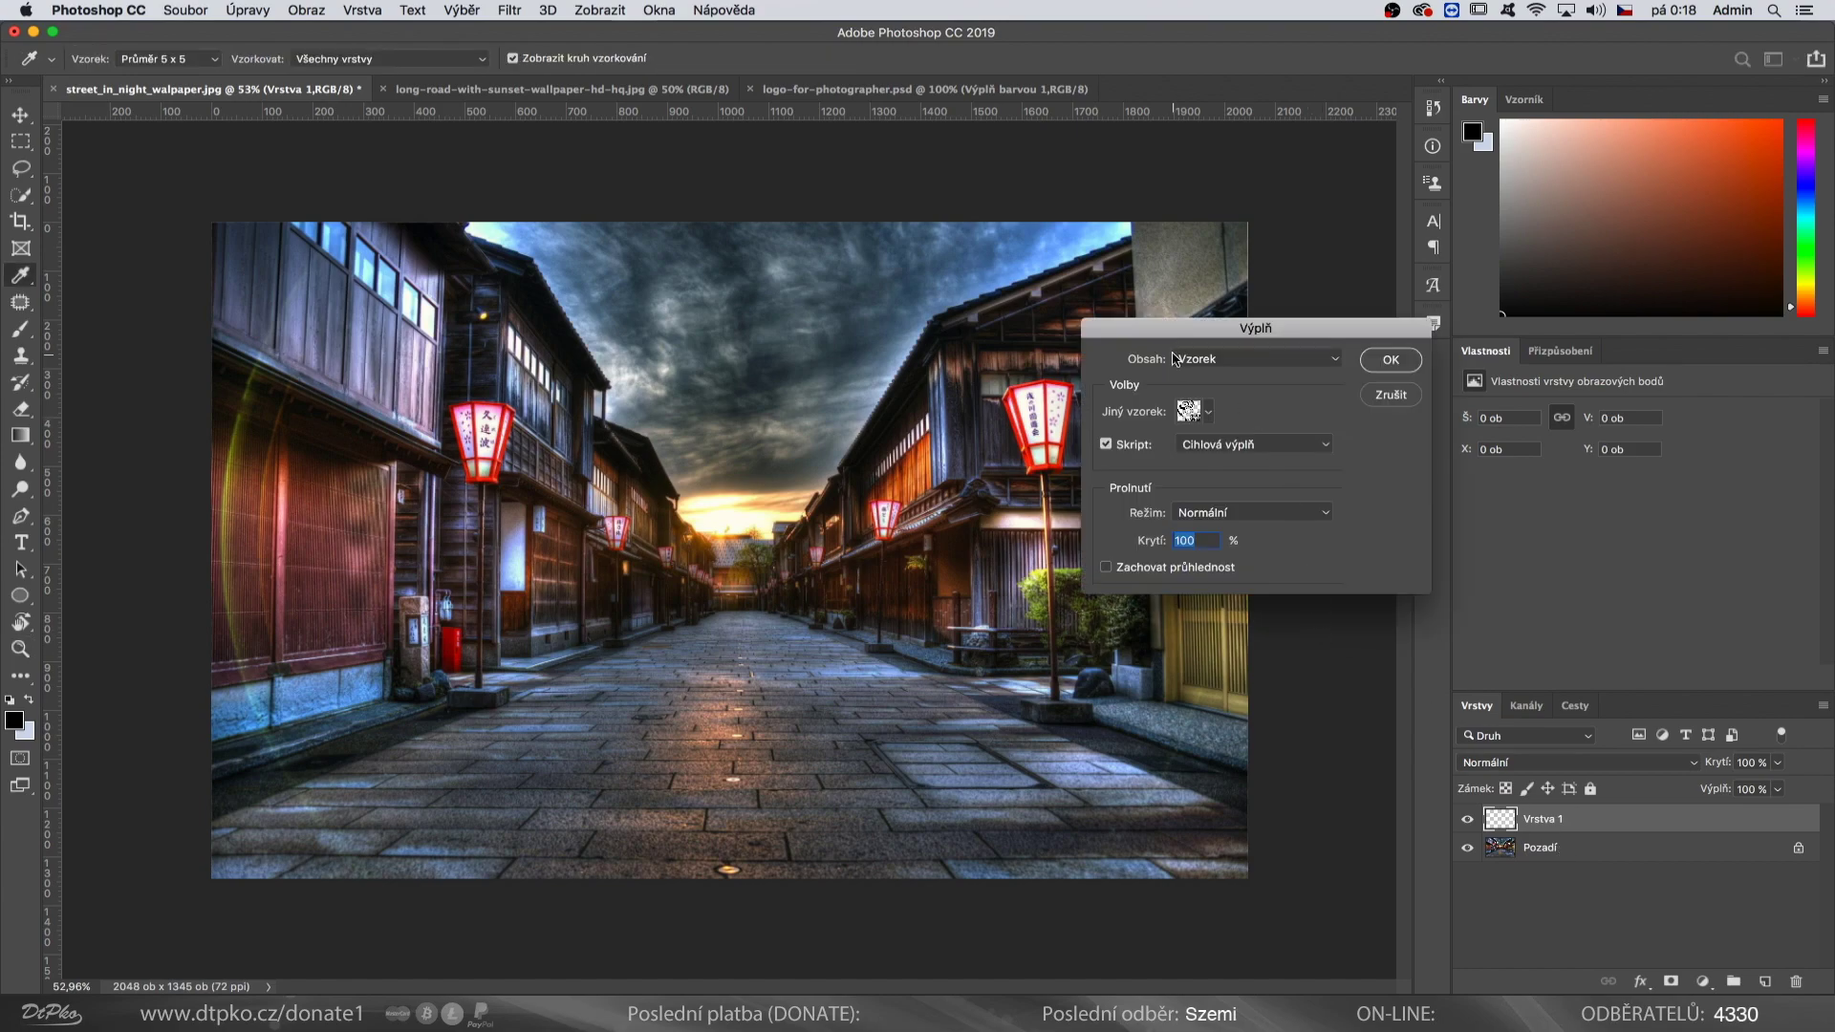
left_click(1232, 358)
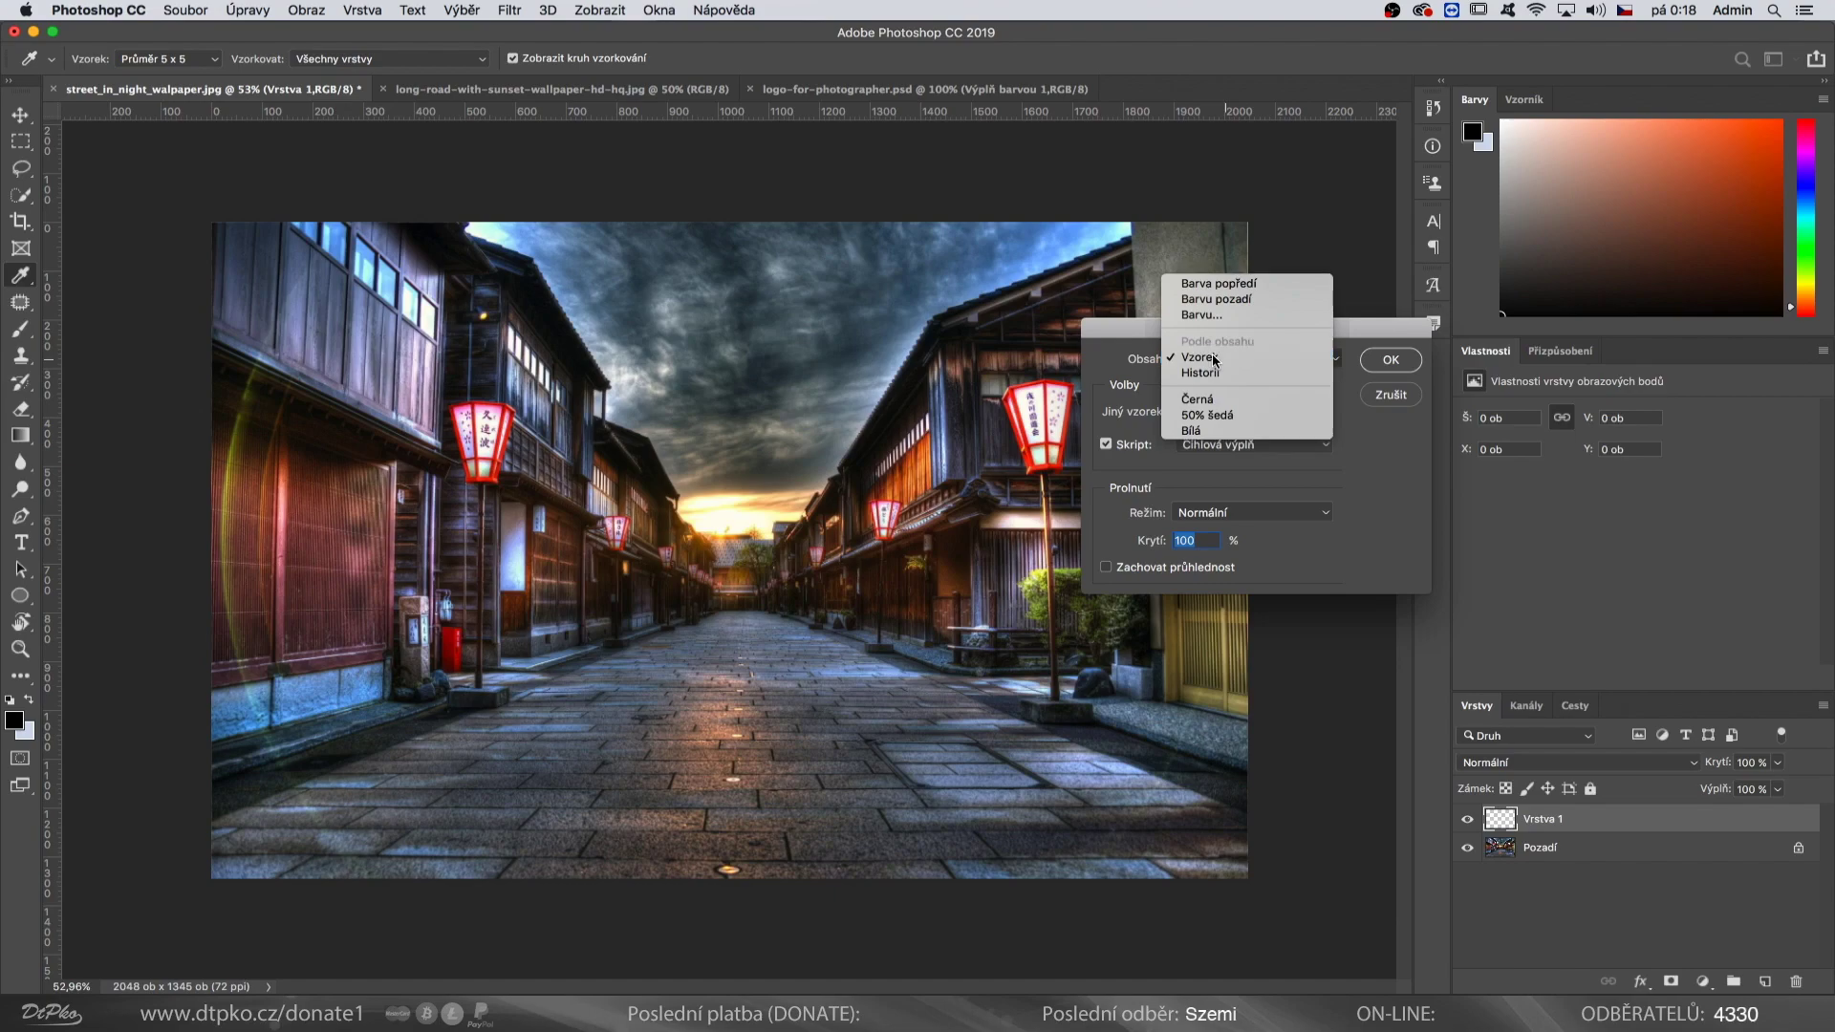
left_click(1206, 361)
left_click(1233, 445)
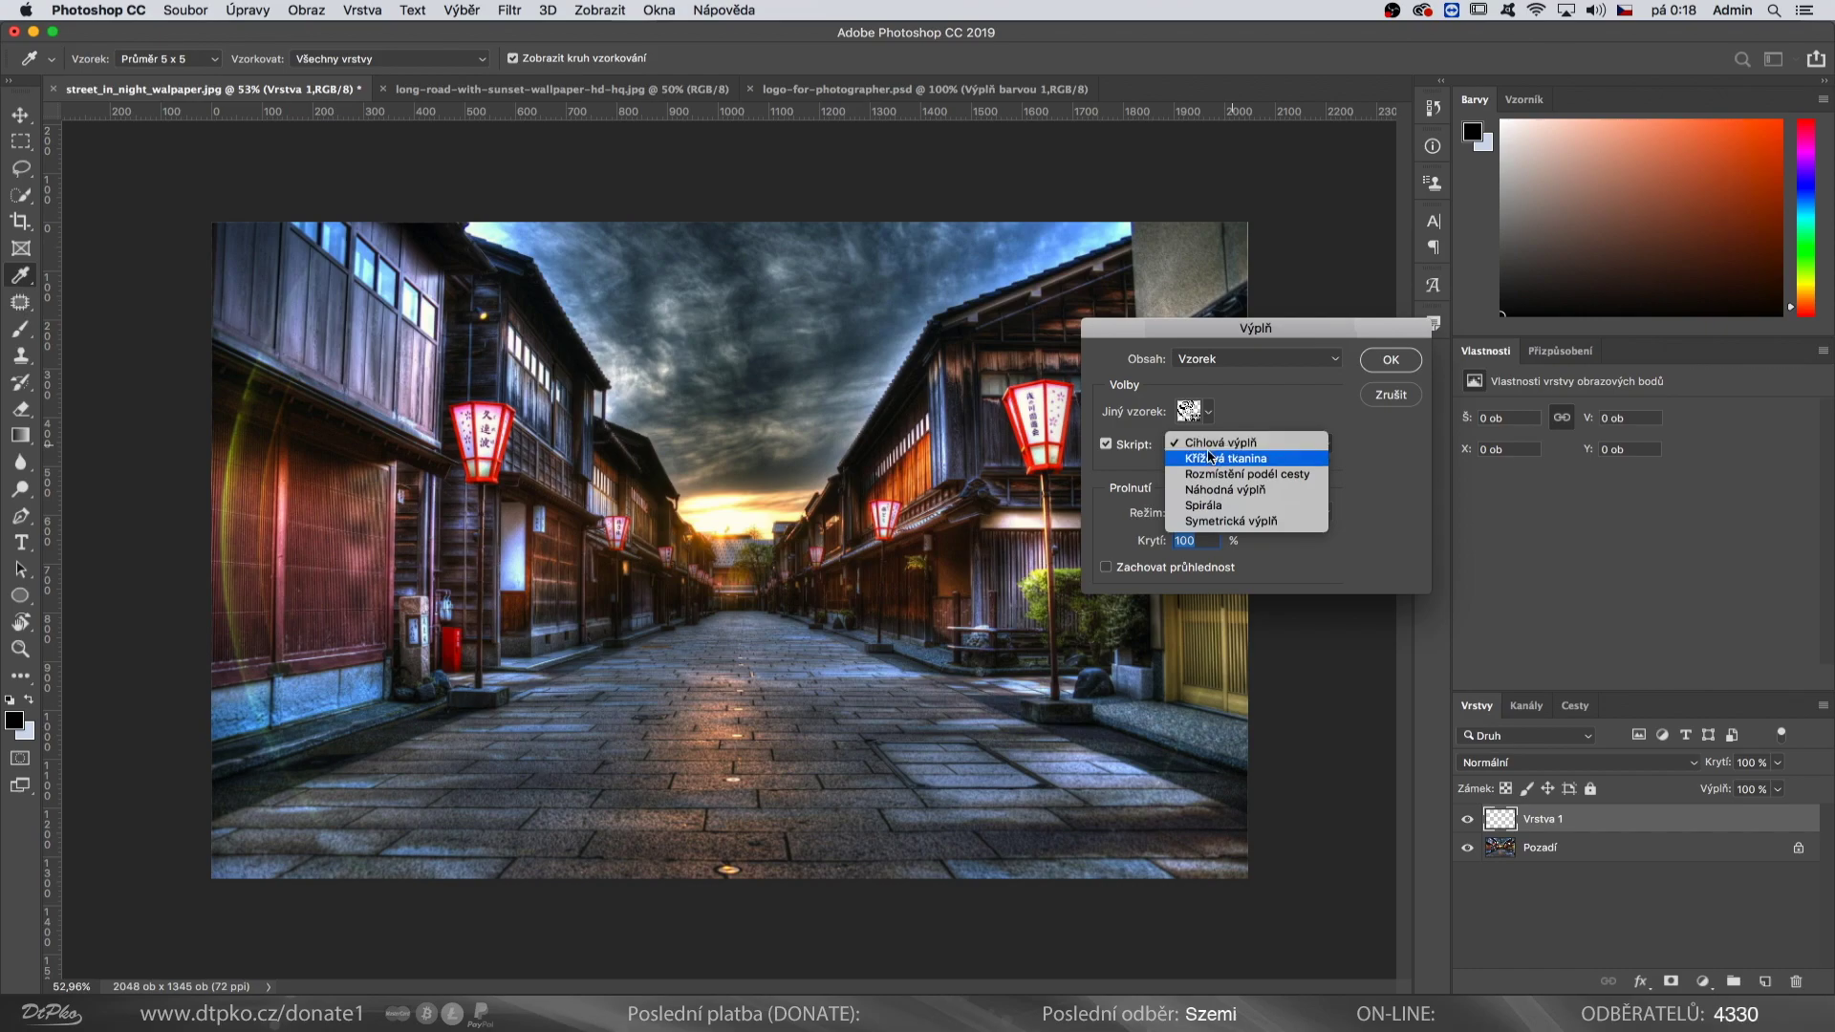
left_click(1251, 429)
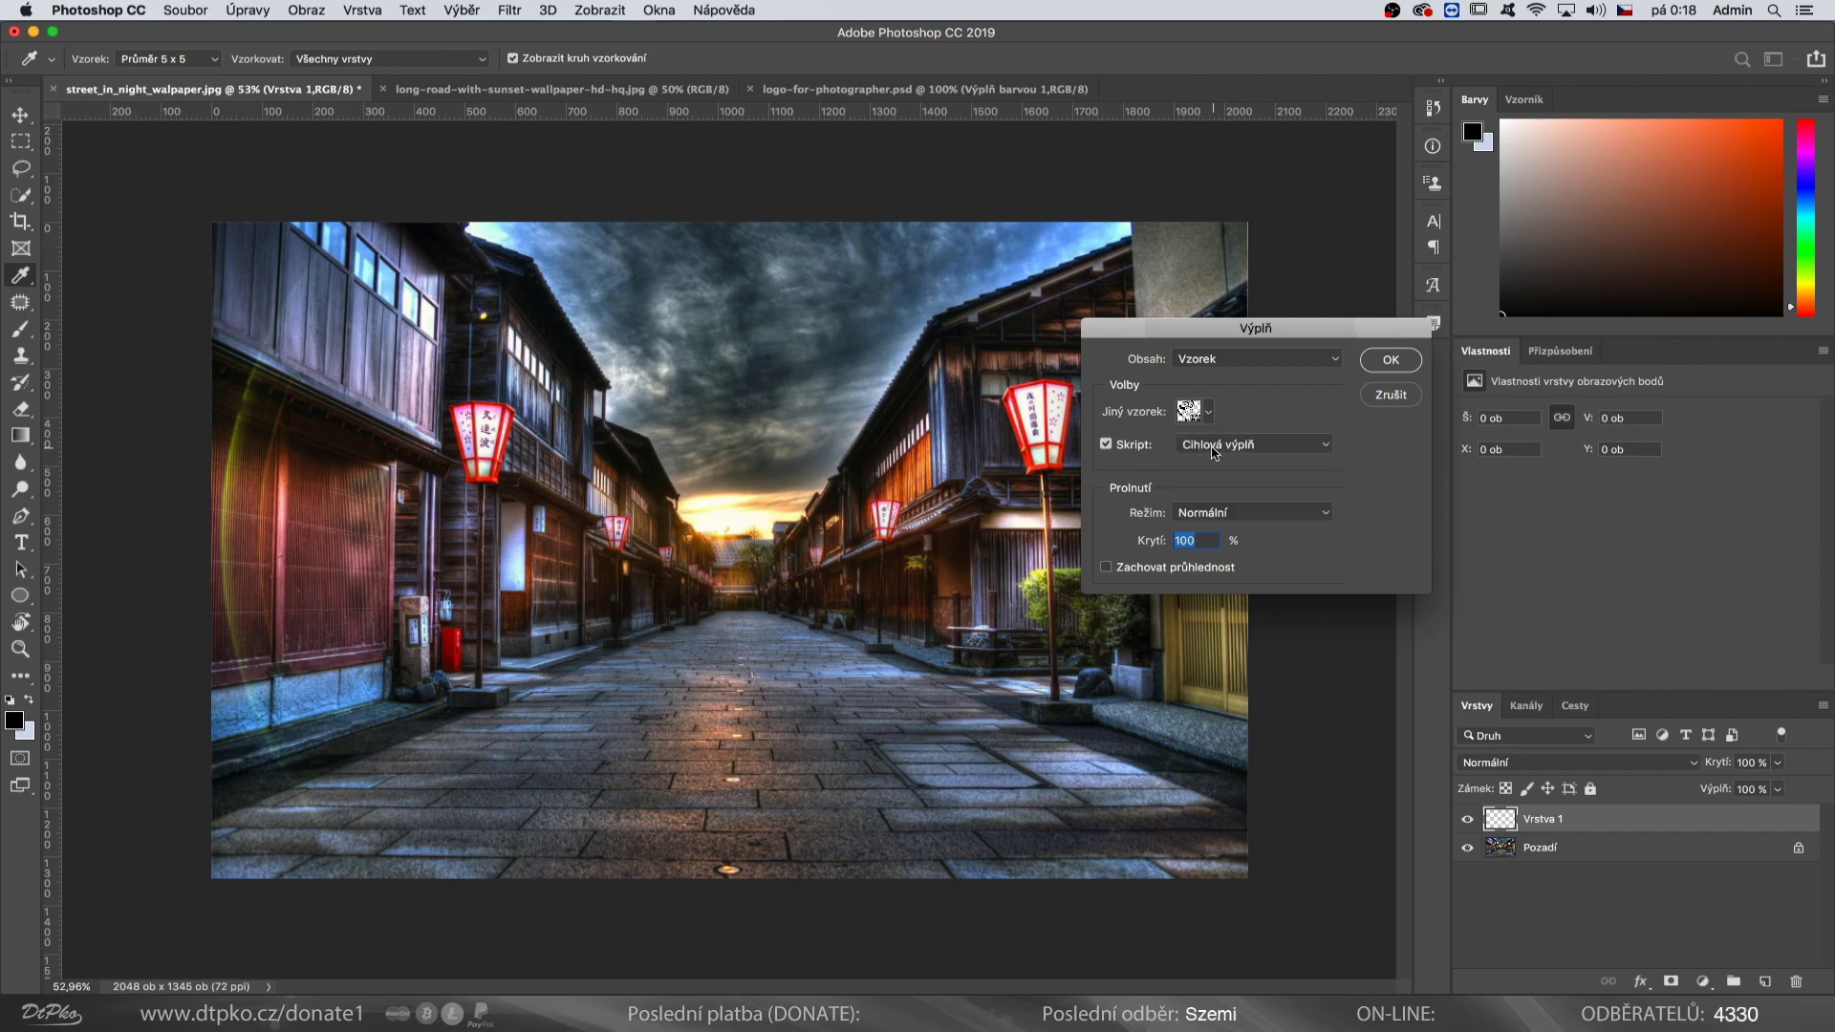
left_click(1390, 372)
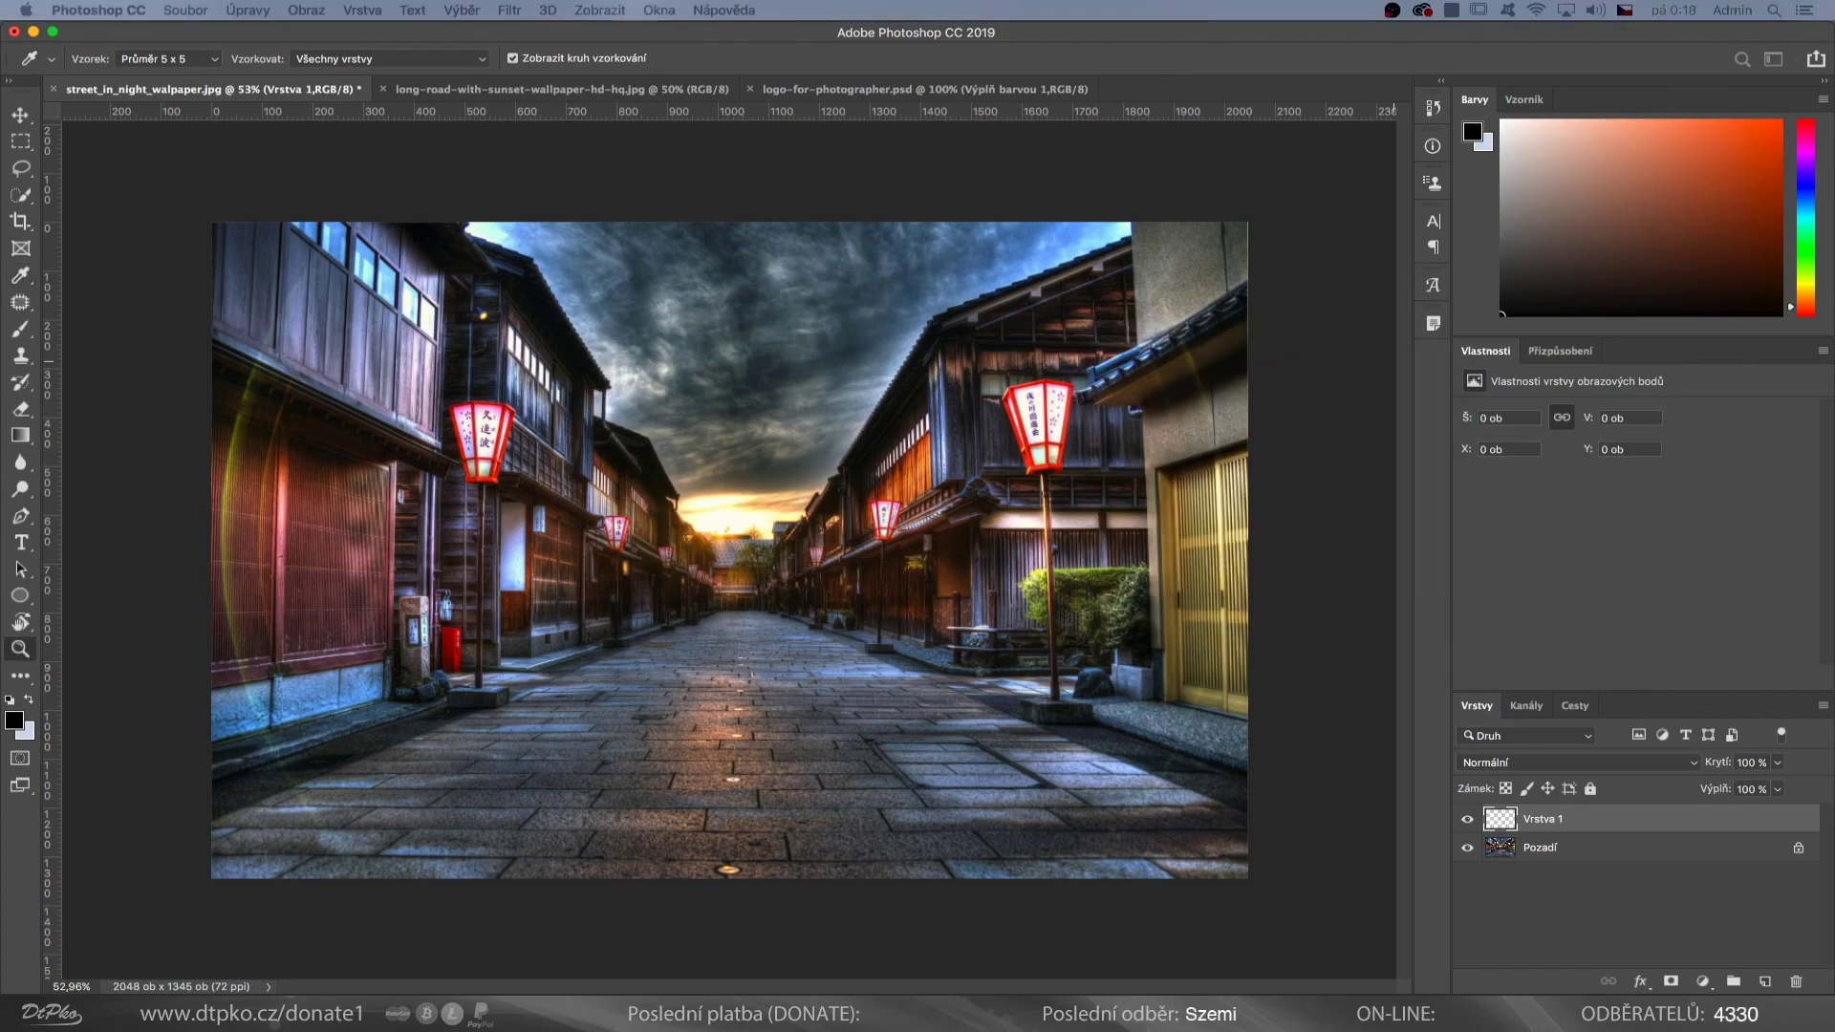
left_click_drag(921, 475, 1170, 335)
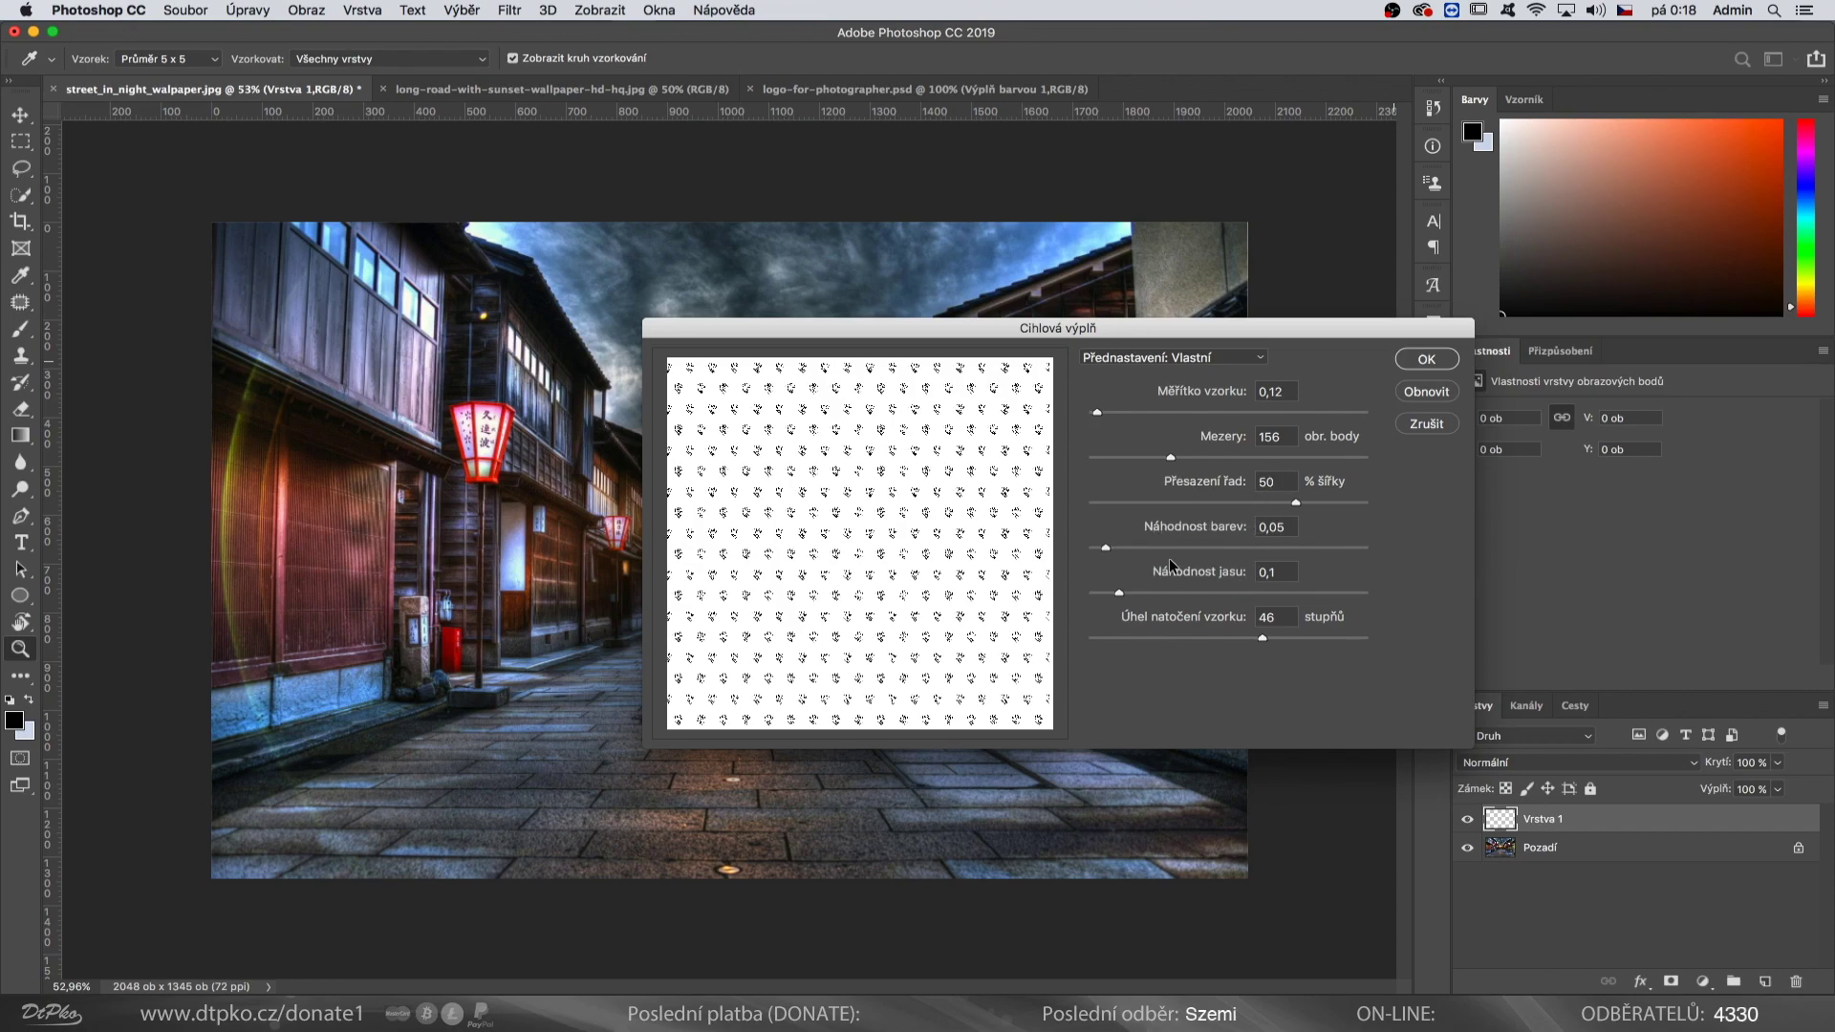
Fill Vrstva 1 with the camera-logo brick pattern rotated 45 degrees across the whole photo.
left_click(1277, 620)
key("Down")
left_click(1424, 361)
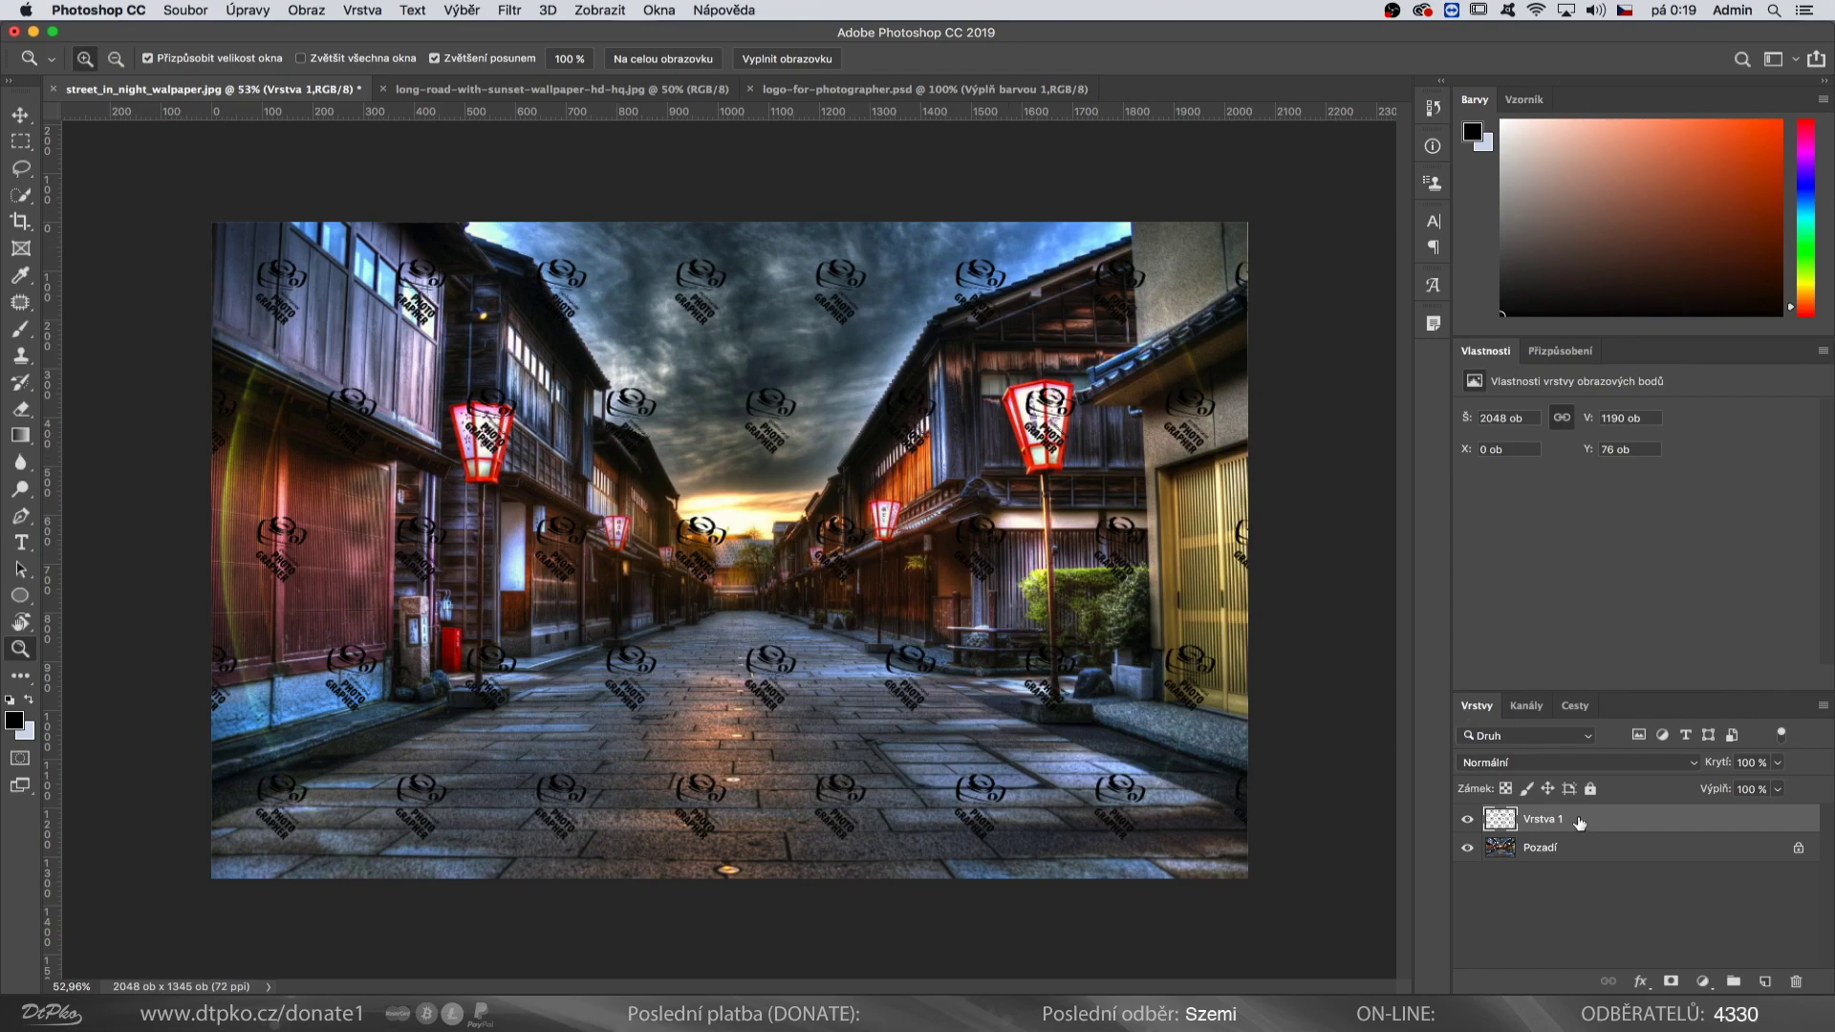
Invert Vrstva 1 to make the logos white and lower its opacity to 25%.
key("ctrl+i")
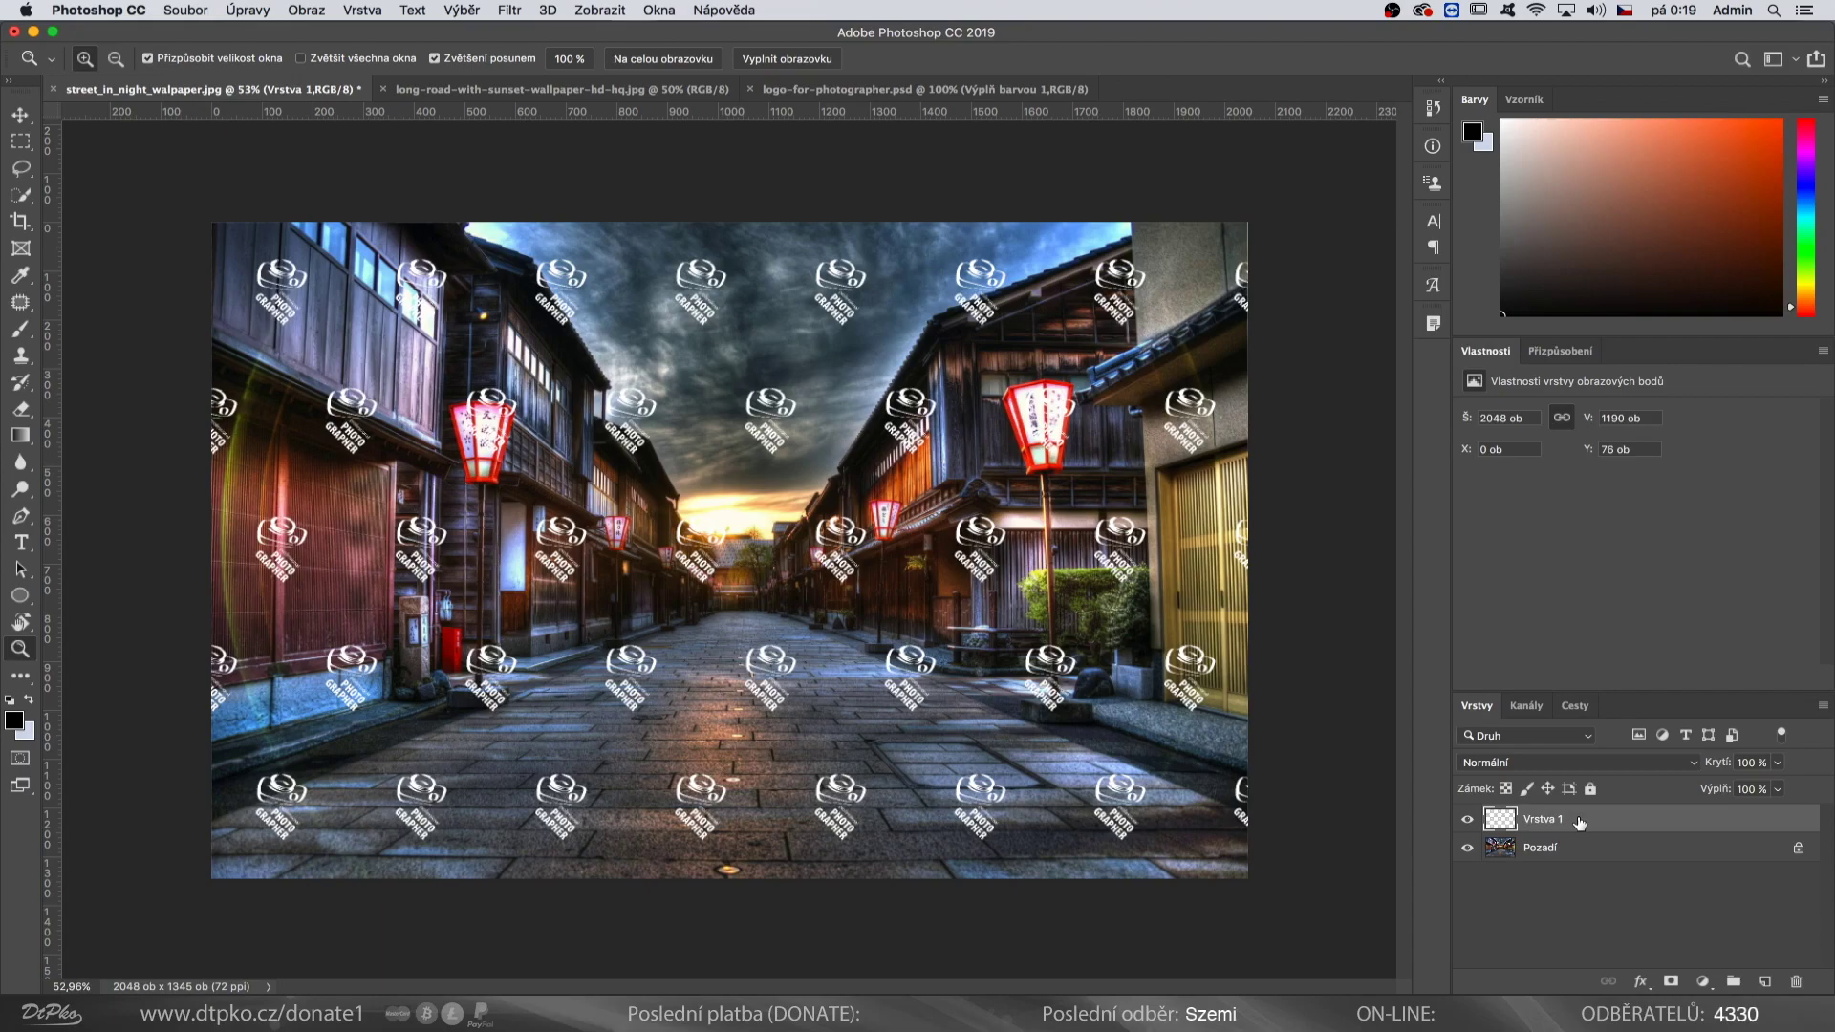
left_click(1745, 761)
type("25")
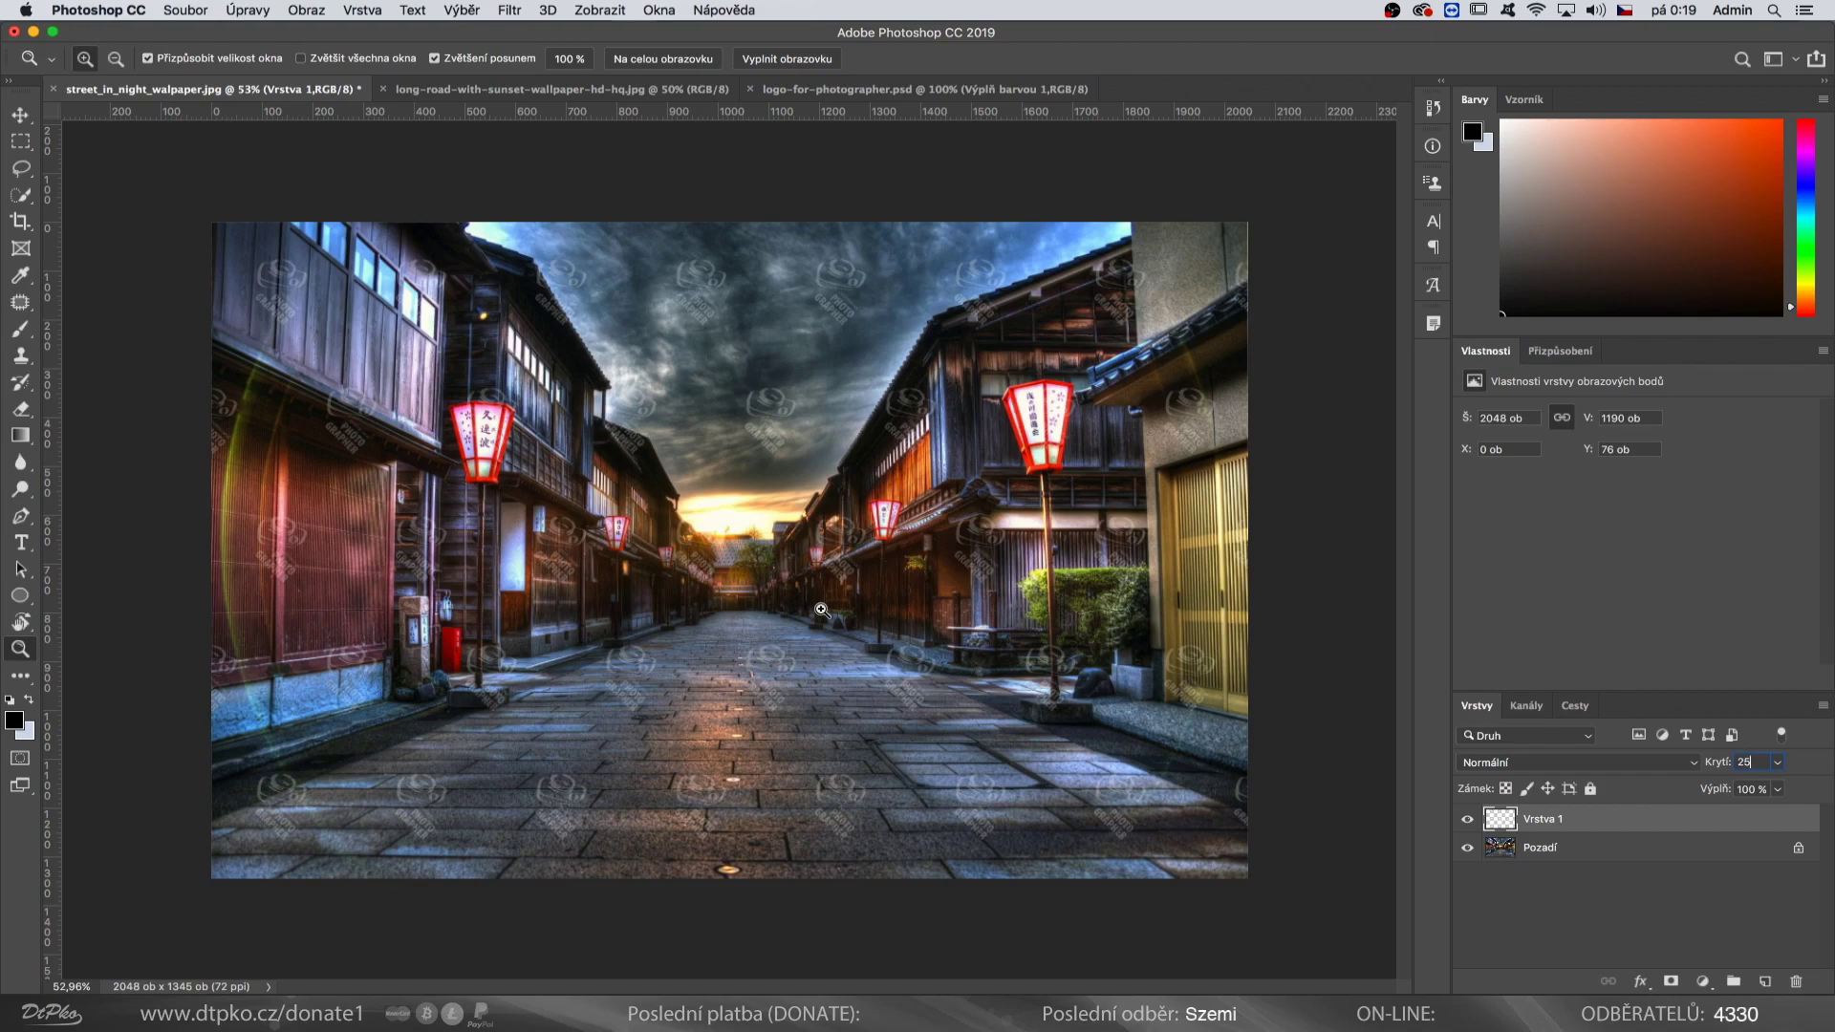
key("alt")
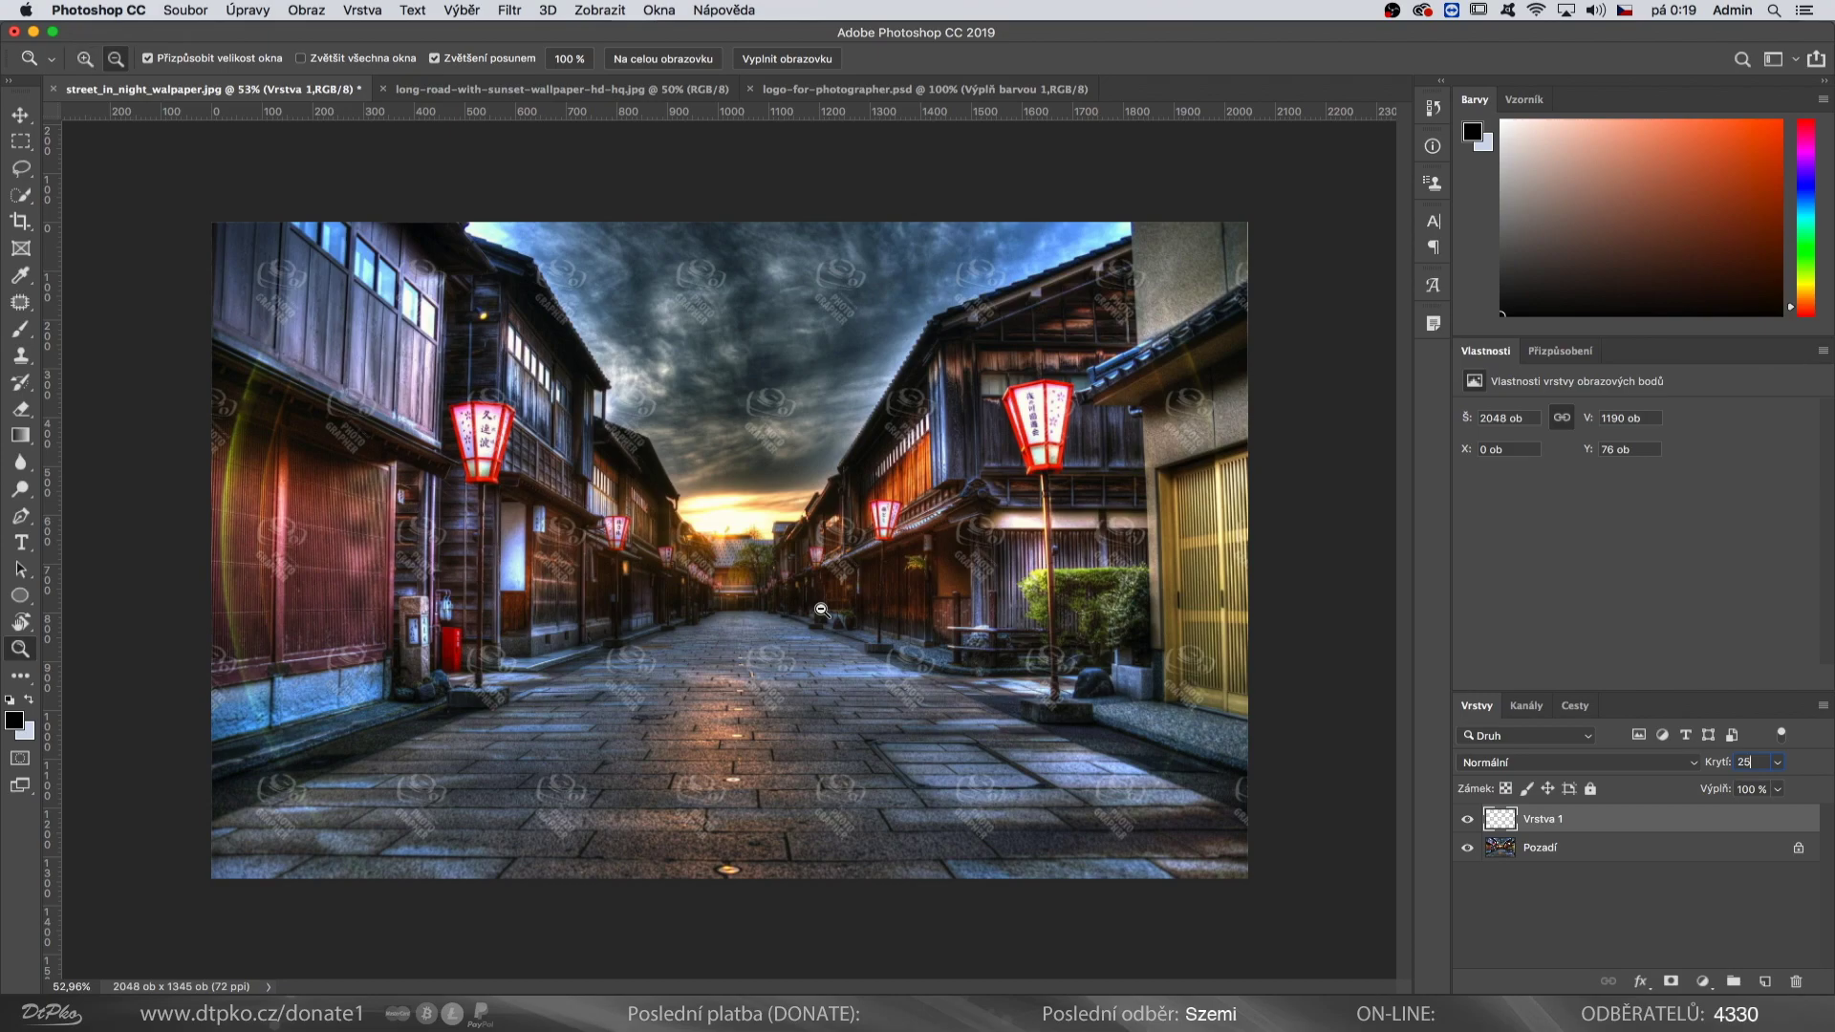